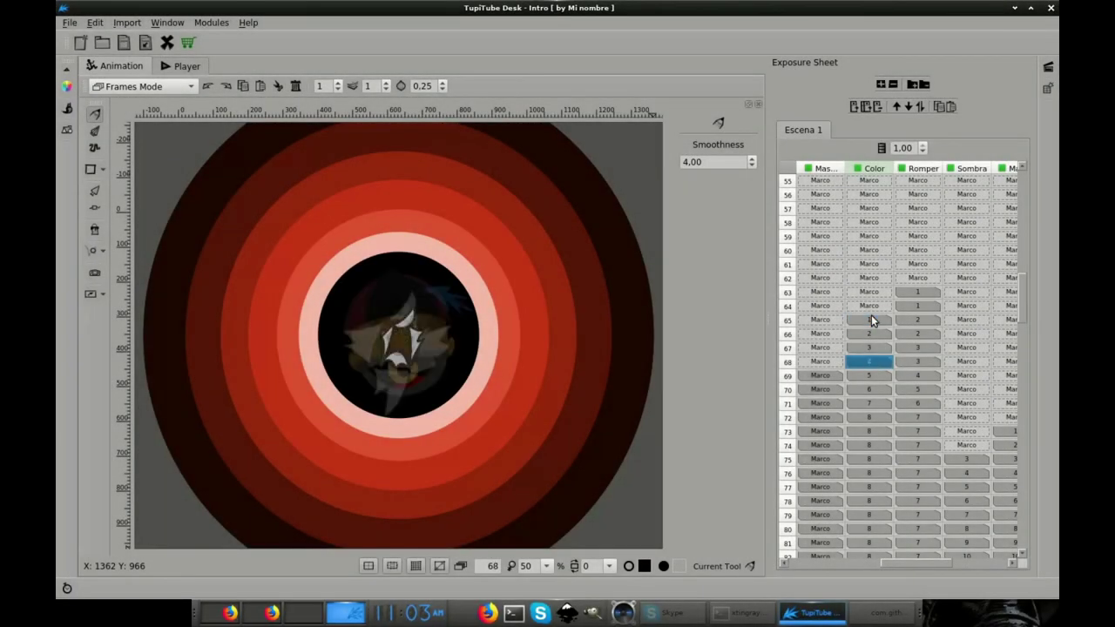
key("Down")
key("Down")
key("Down")
key("Down")
key("Down")
key("Down")
key("Down")
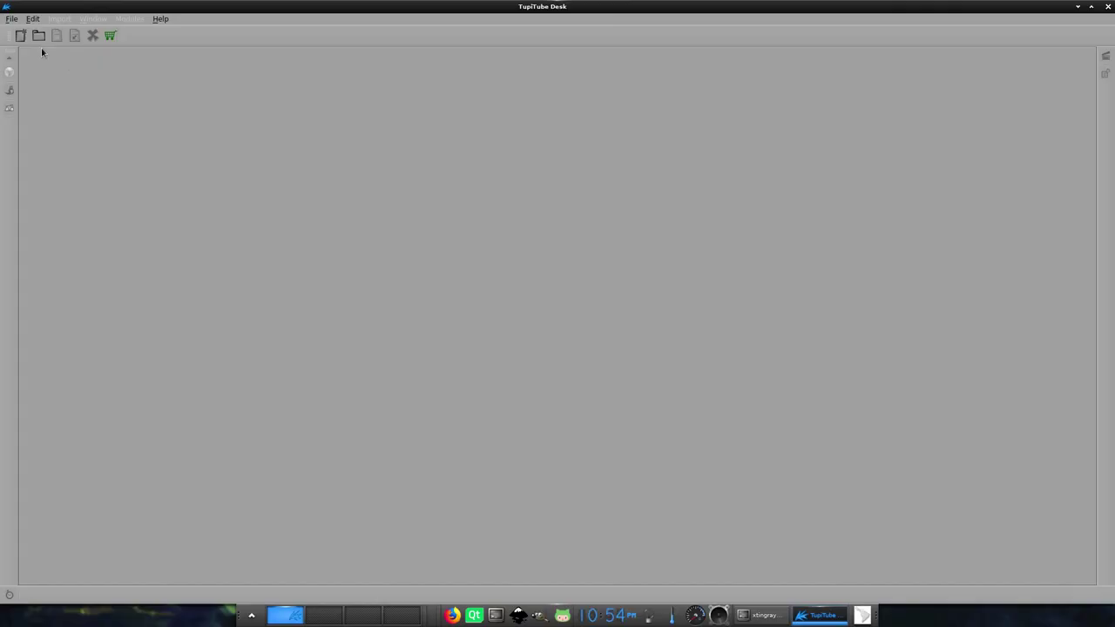
Open scene02.tup from the GameBoy Video-Game files folder
left_click(38, 35)
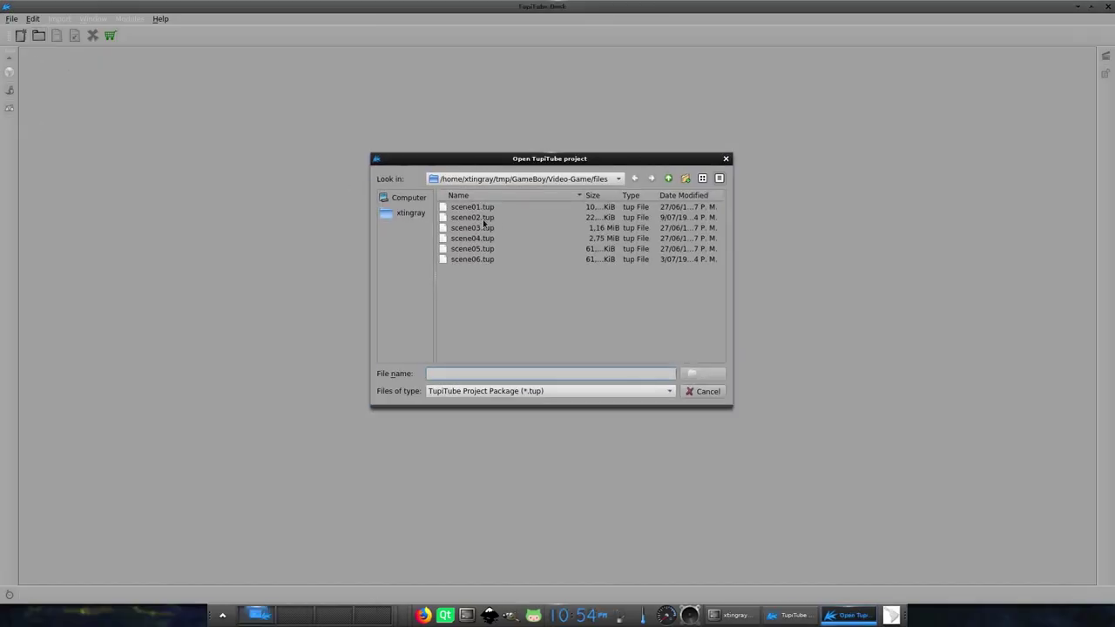
left_click(486, 217)
left_click(706, 373)
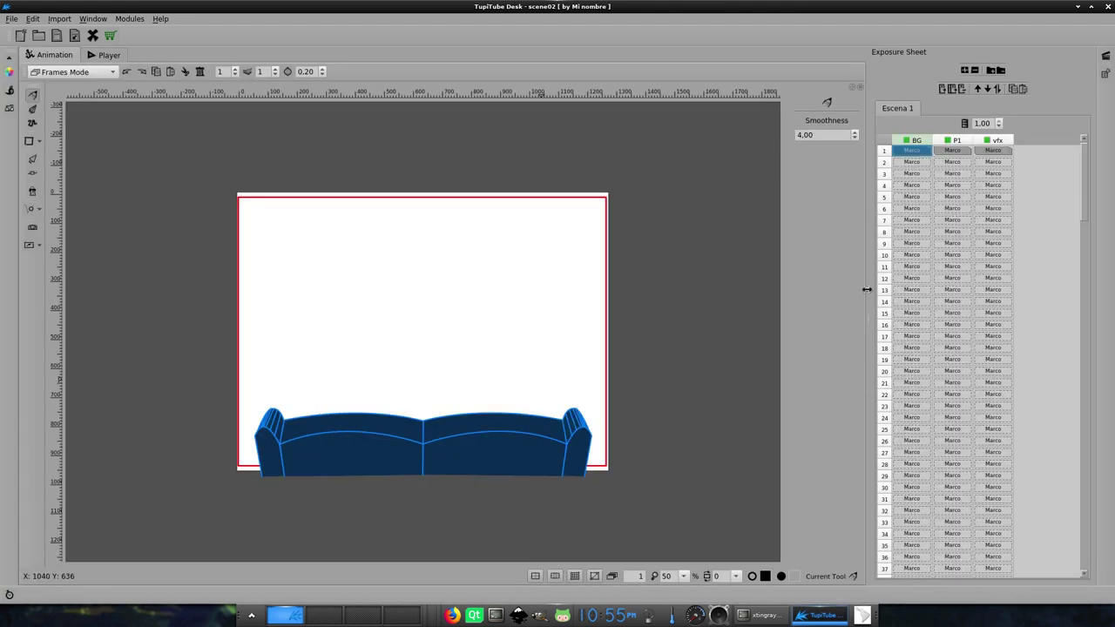
Widen the drawing area and hide the P1 sofa and vfx layers
left_click_drag(868, 289, 935, 290)
left_click(994, 151)
left_click(1034, 151)
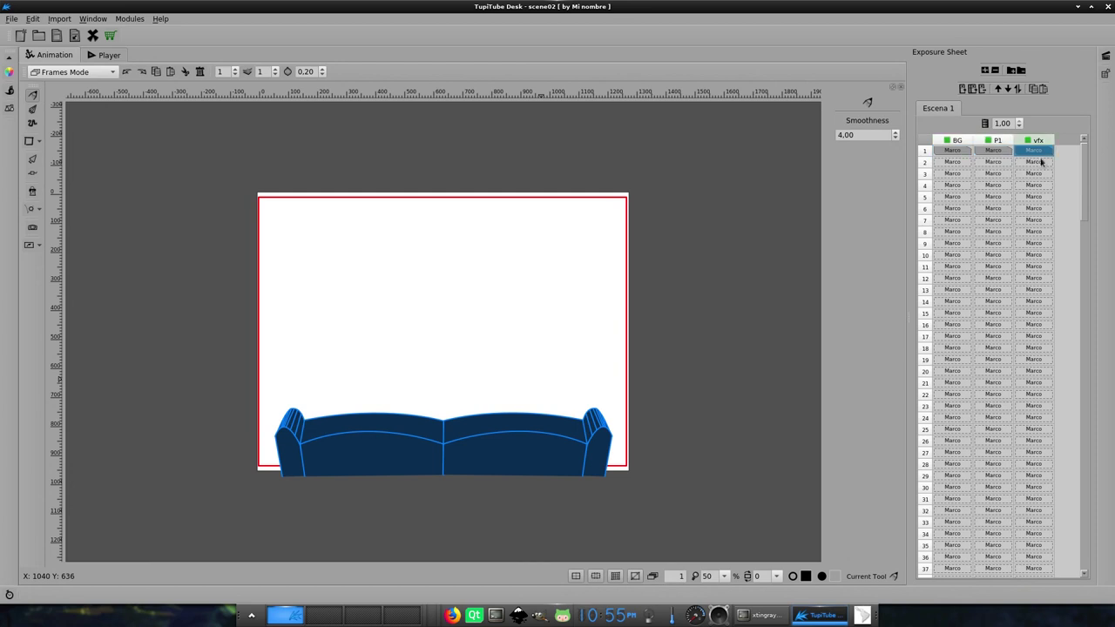
left_click(987, 140)
left_click(1028, 141)
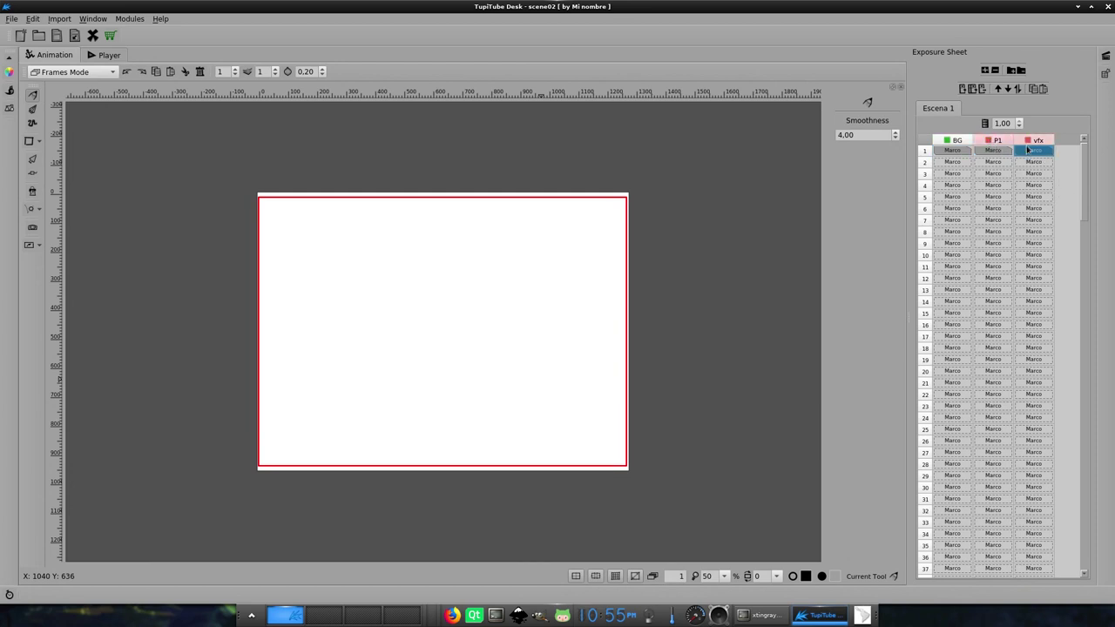
Step the BG room layer from frame 1 to frame 30 to watch its slow zoom
left_click(953, 152)
key("Down")
key("Down")
key("Down")
key("Down")
key("Down")
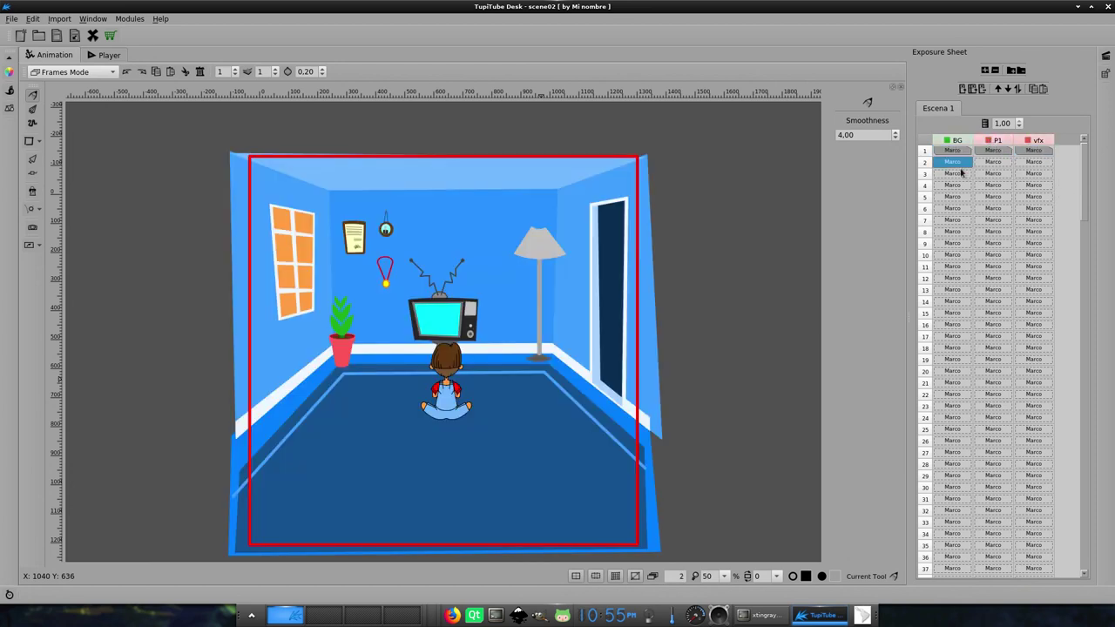
key("Down")
key("Down")
key("Down")
key("Down")
key("Down")
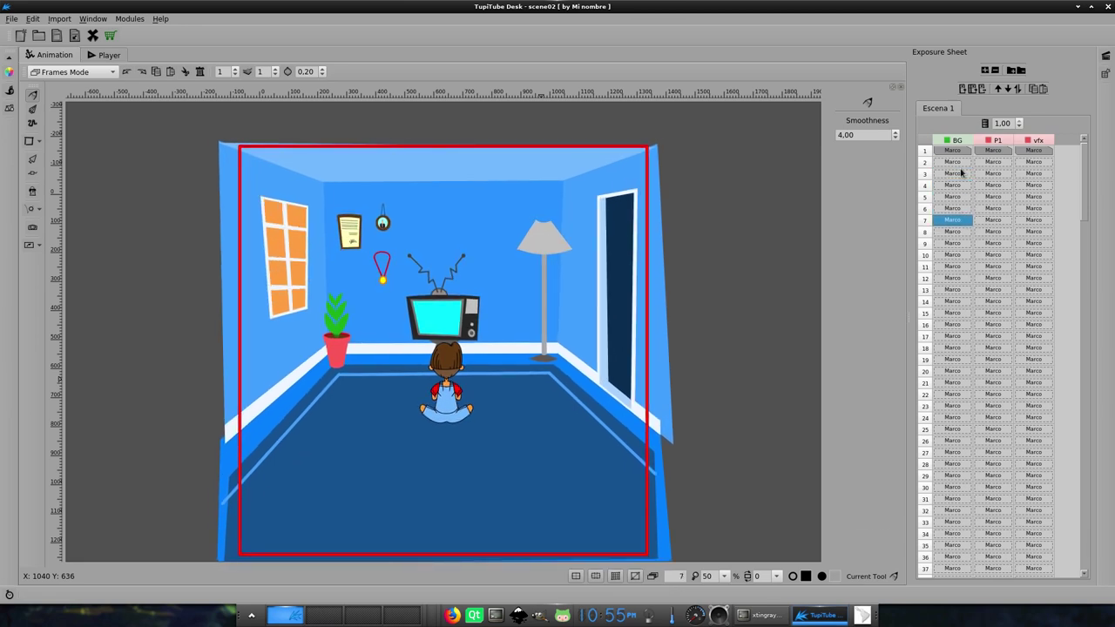
key("Down")
key("Down")
key("Down")
key("Down")
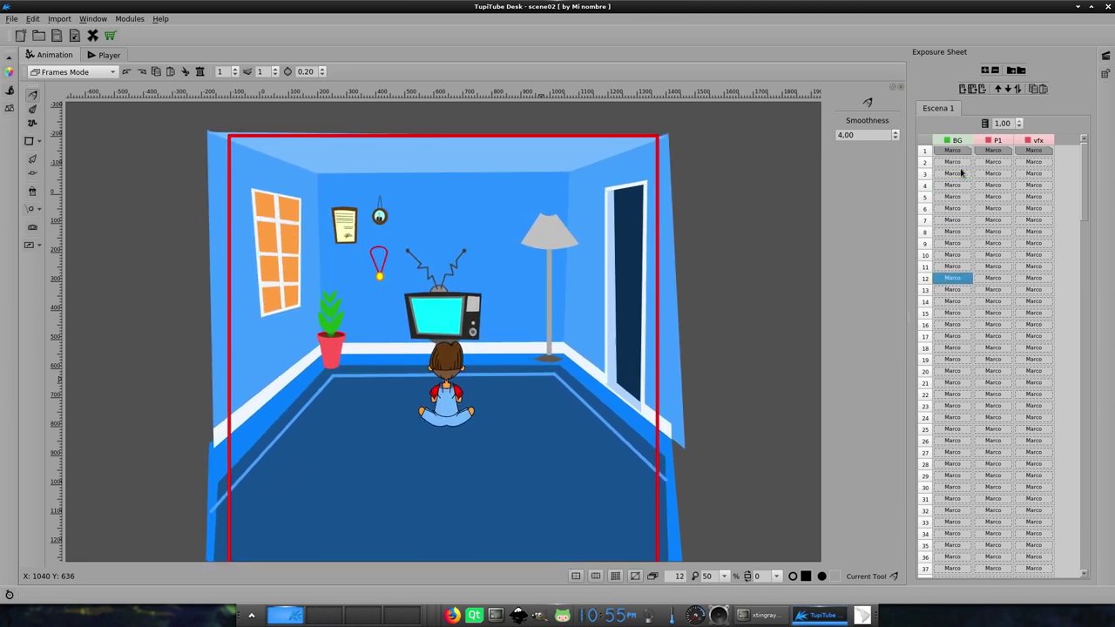
key("Down")
key("Down")
key("Down")
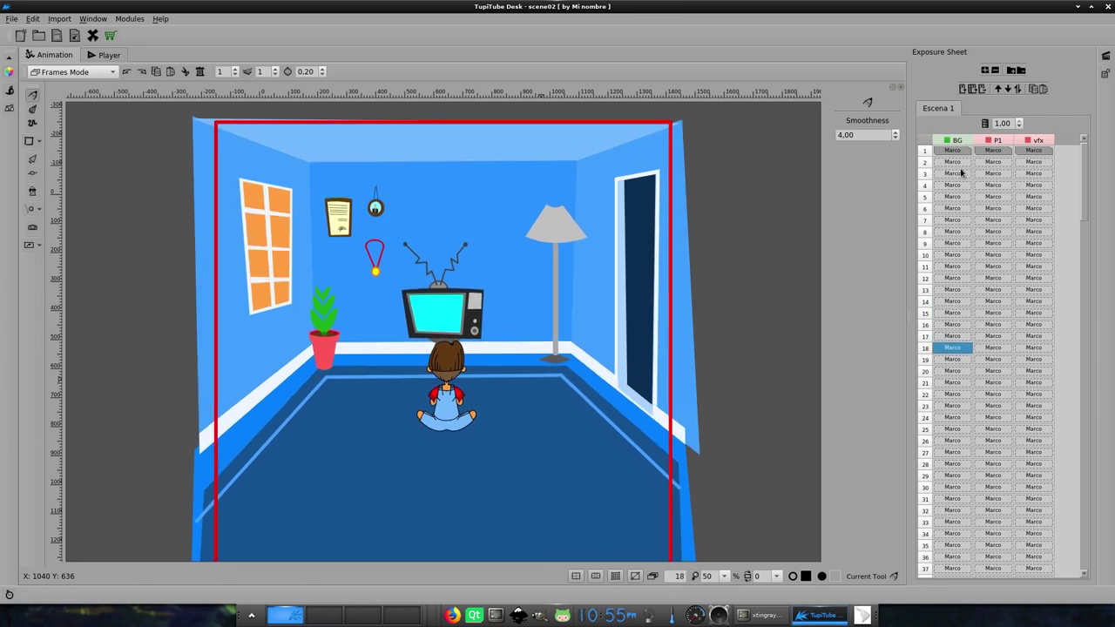
key("Down")
key("Down")
key("Down")
key("Down")
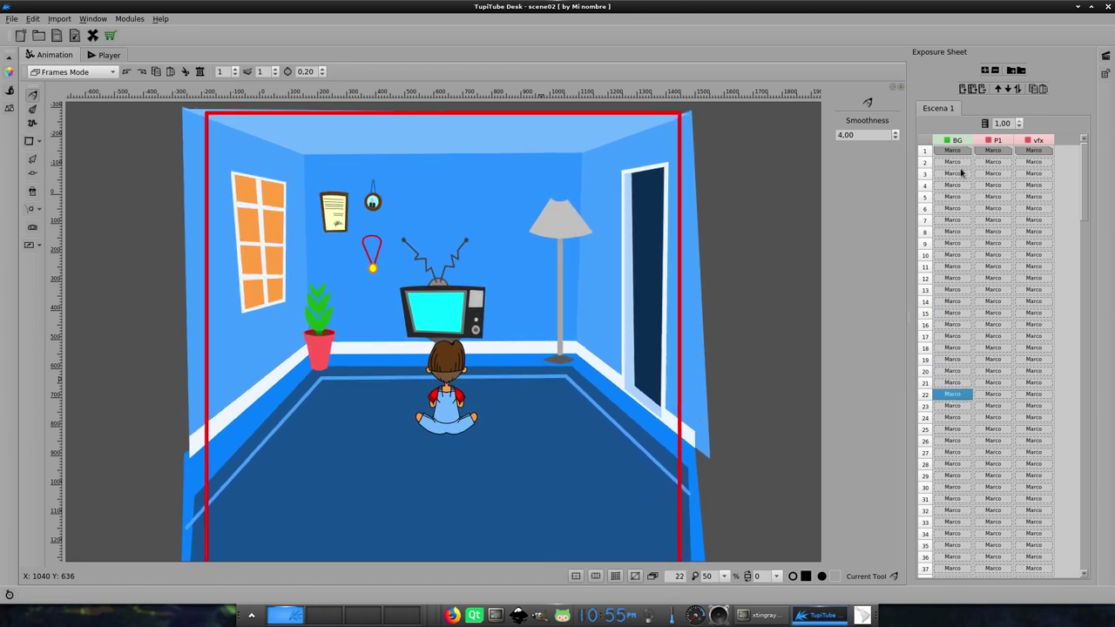
key("Down")
key("Down")
key("Down")
key("Down")
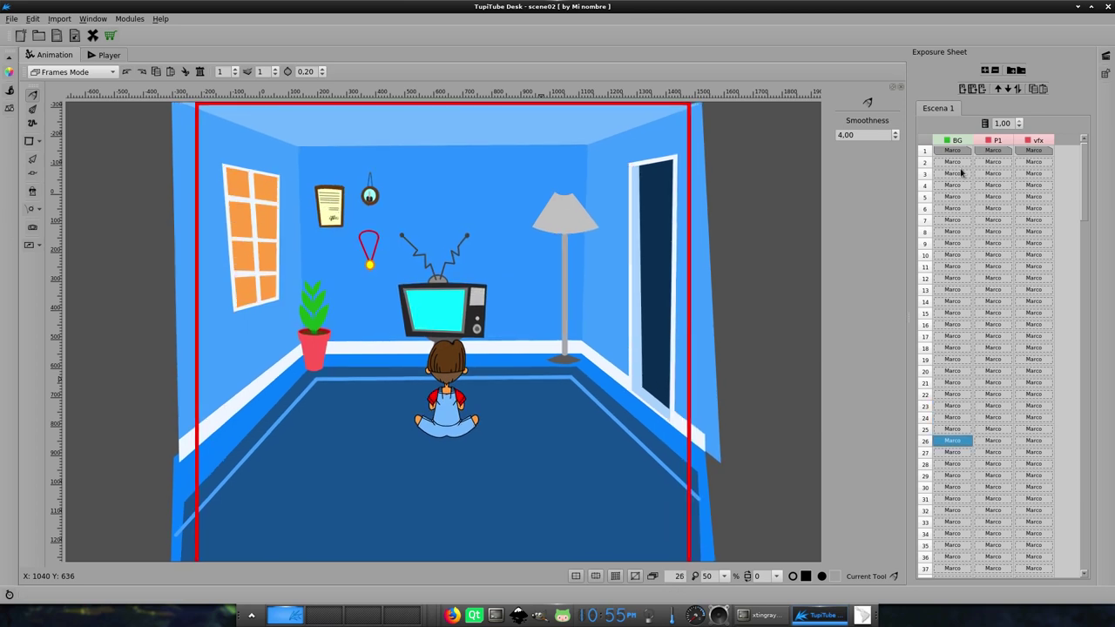
key("Down")
key("Down")
key("Down")
key("Down")
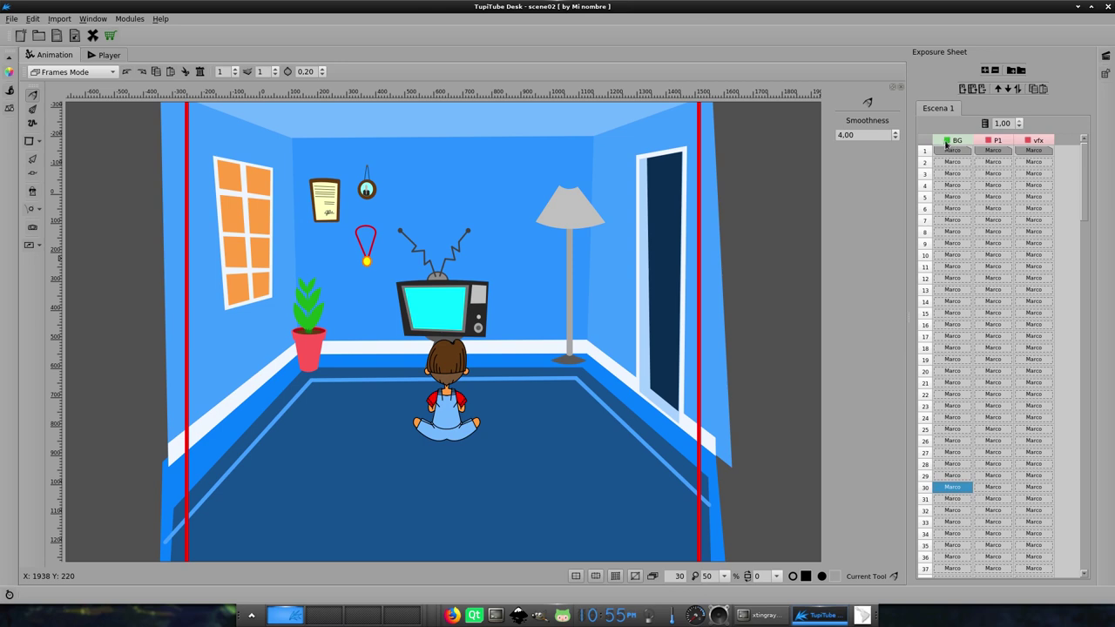
Hide BG, show P1, and step the couch from frame 1 to frame 21
left_click(946, 142)
left_click(988, 140)
left_click(1001, 154)
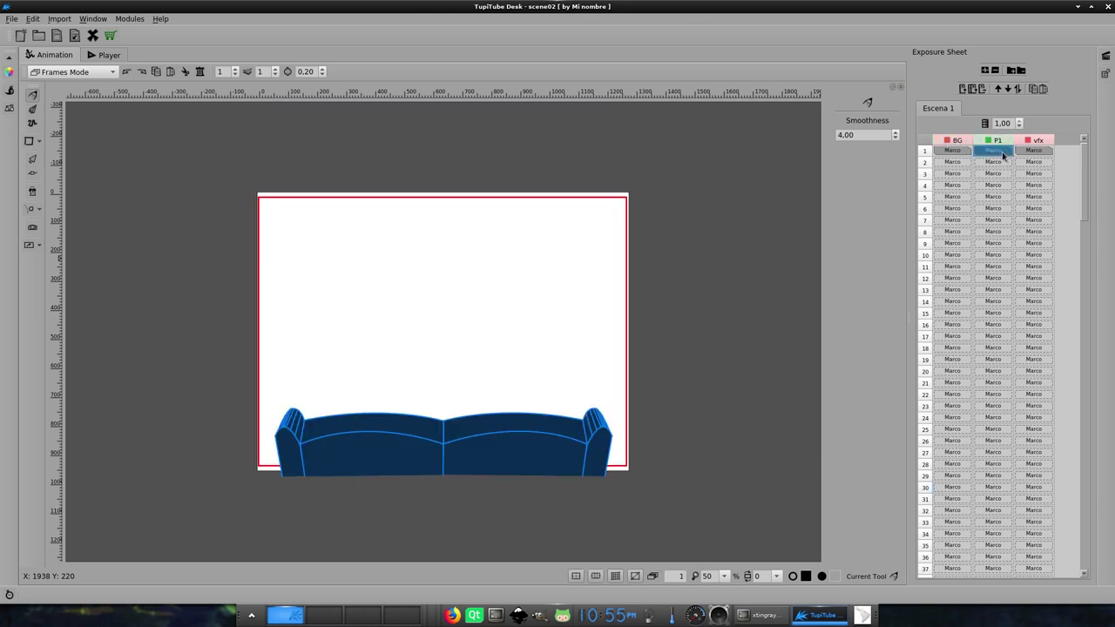
key("Down")
key("Down")
key("Down")
key("Down")
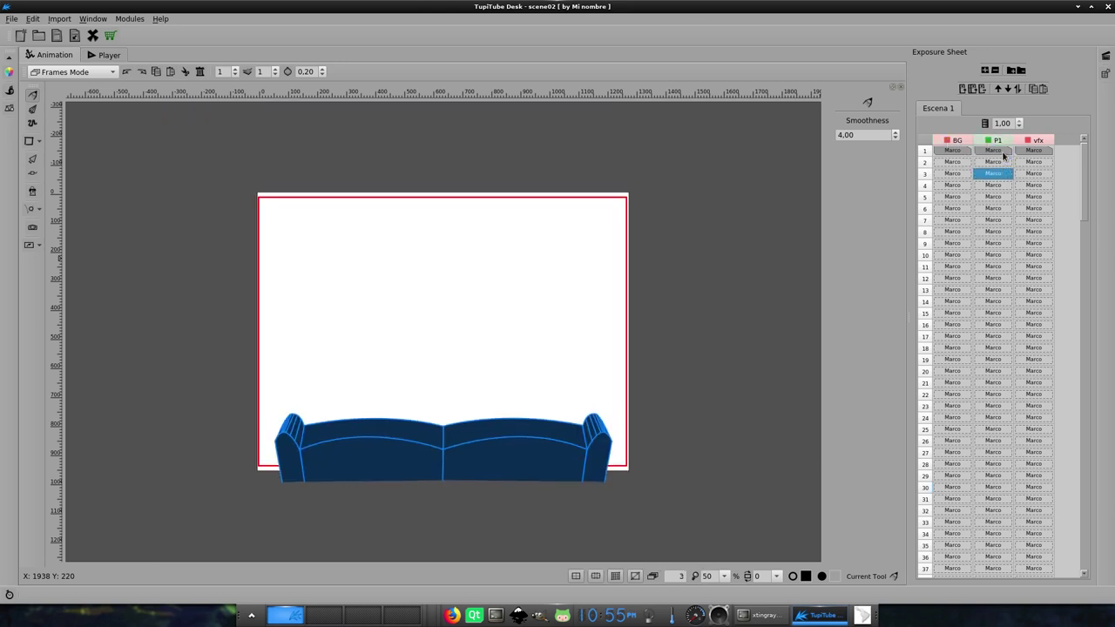
key("Down")
key("Down")
key("Down")
key("Down")
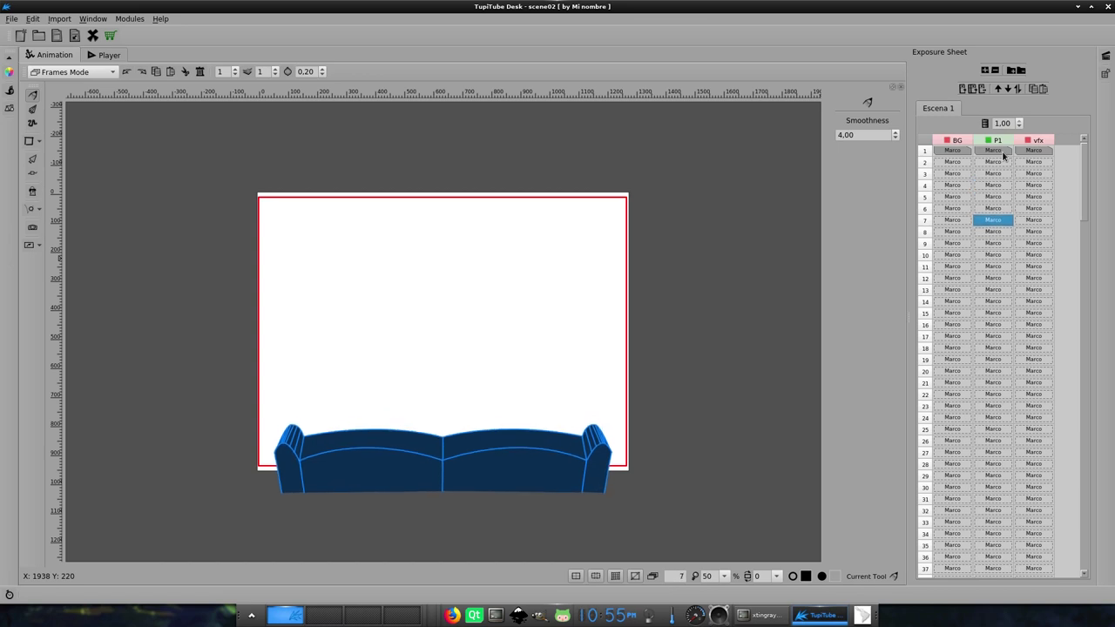
key("Down")
key("Down")
key("Down")
key("Down")
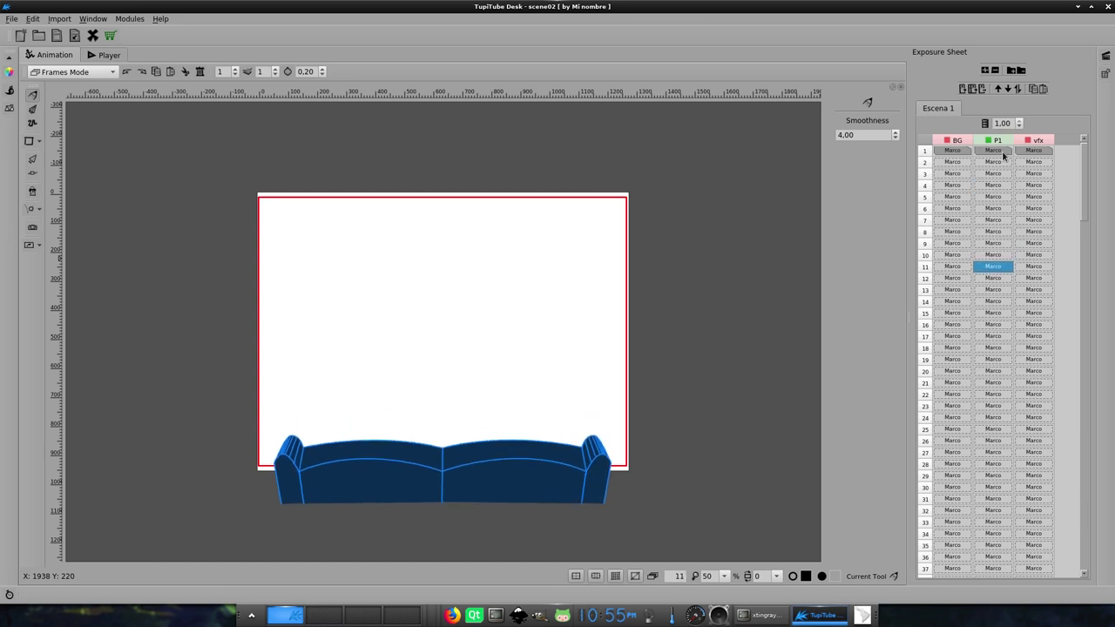
key("Down")
key("Down")
key("Down")
key("Down")
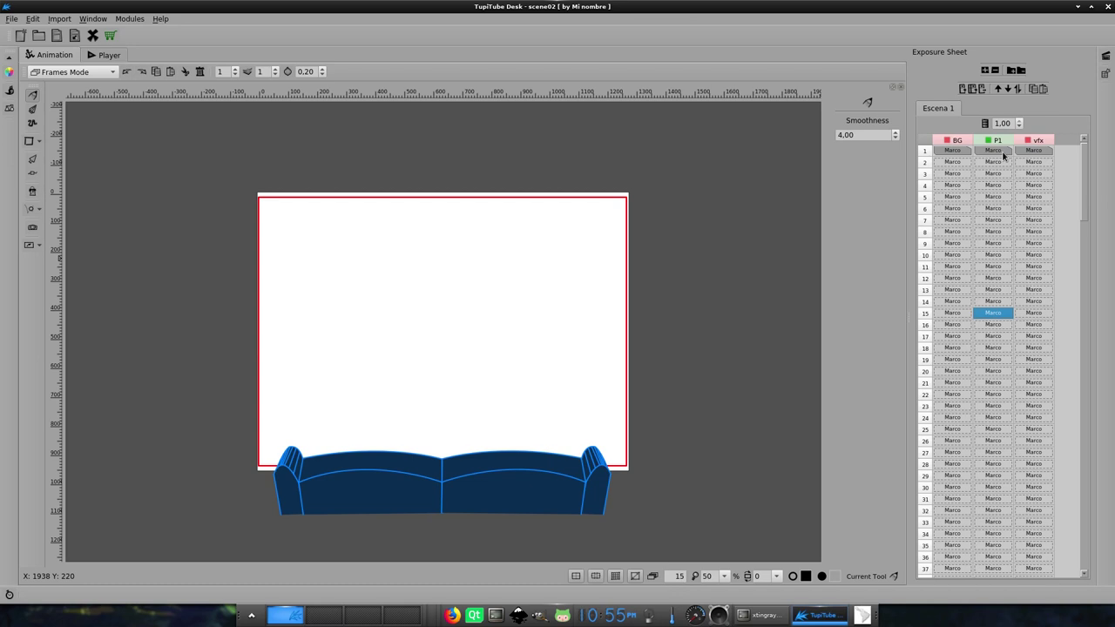
key("Down")
key("Down")
key("Down")
key("Down")
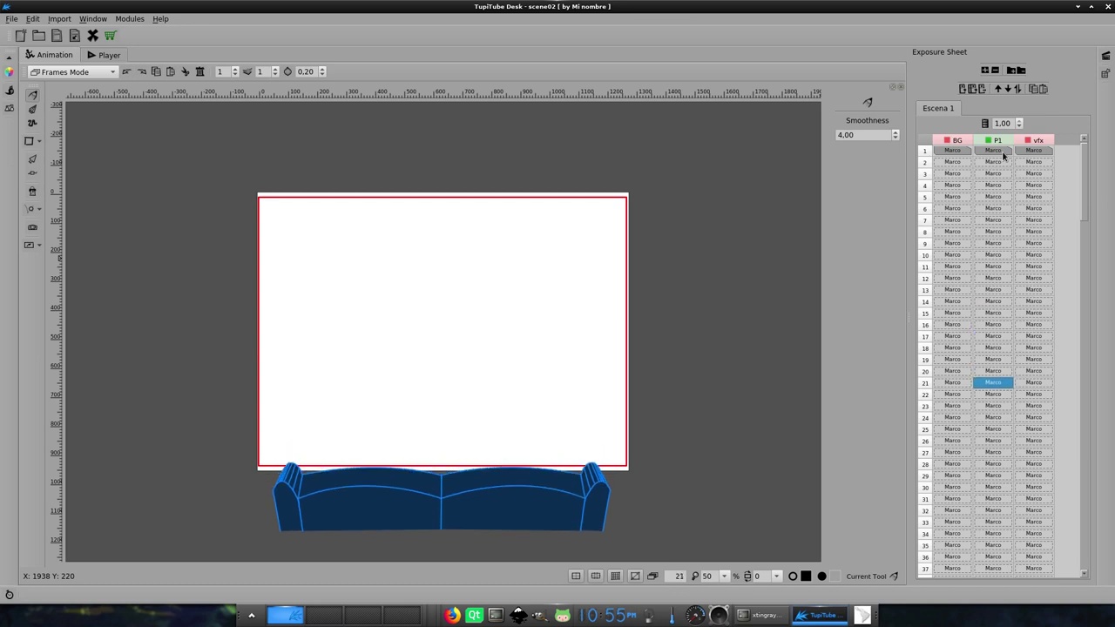
Step BG from frame 1 through the room's depth zoom, then hide the BG layer
left_click(958, 153)
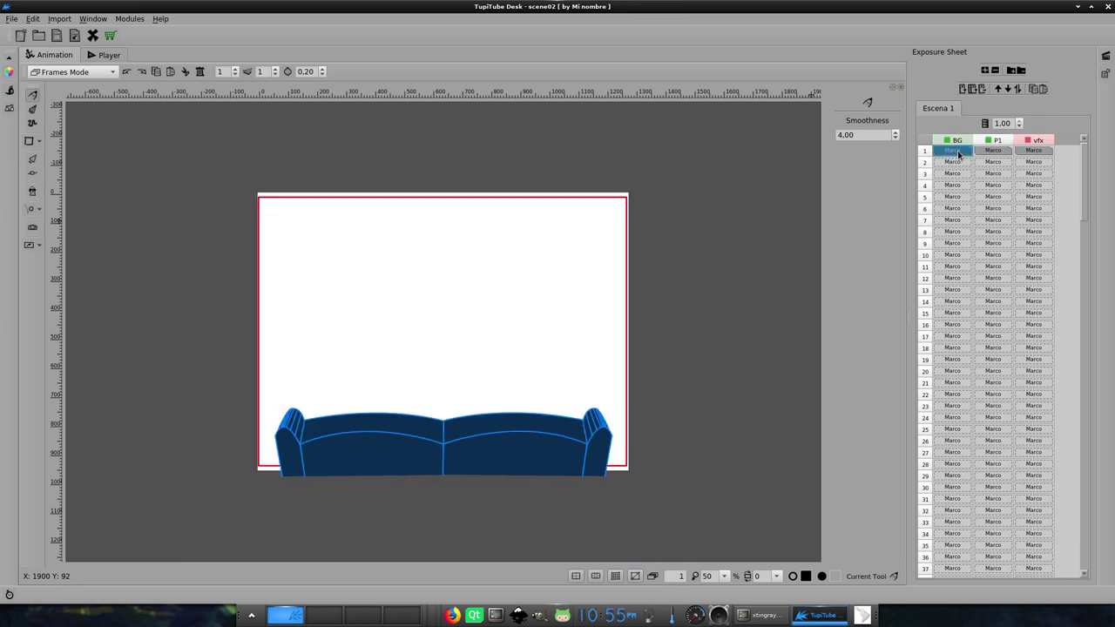
key("Down")
key("Down")
key("Down")
key("Down")
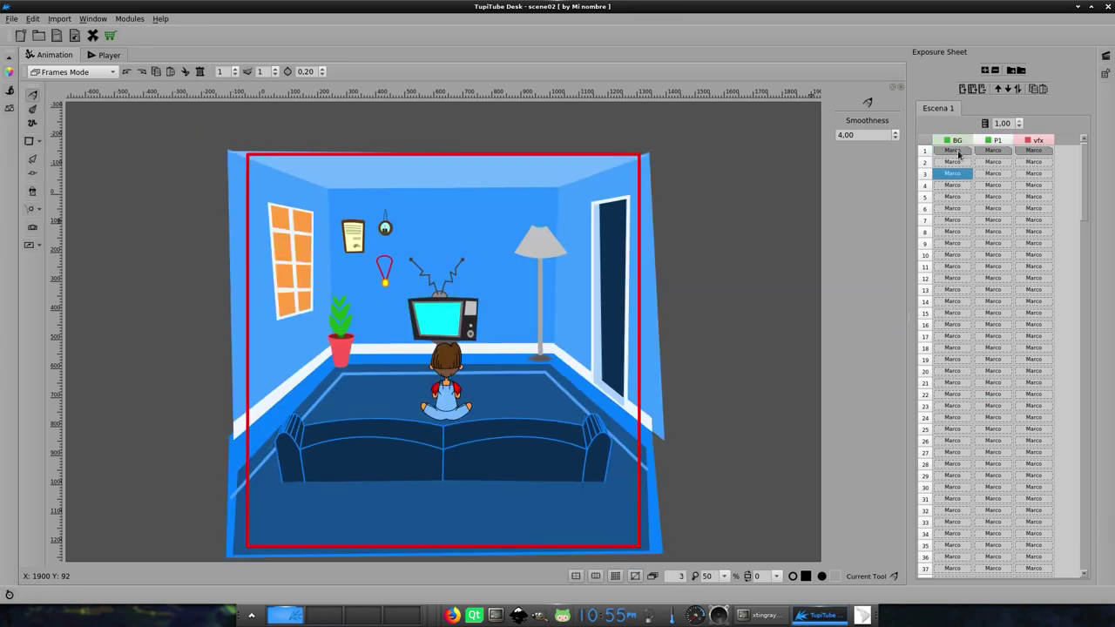
key("Down")
key("Down")
key("Down")
key("Down")
key("Down")
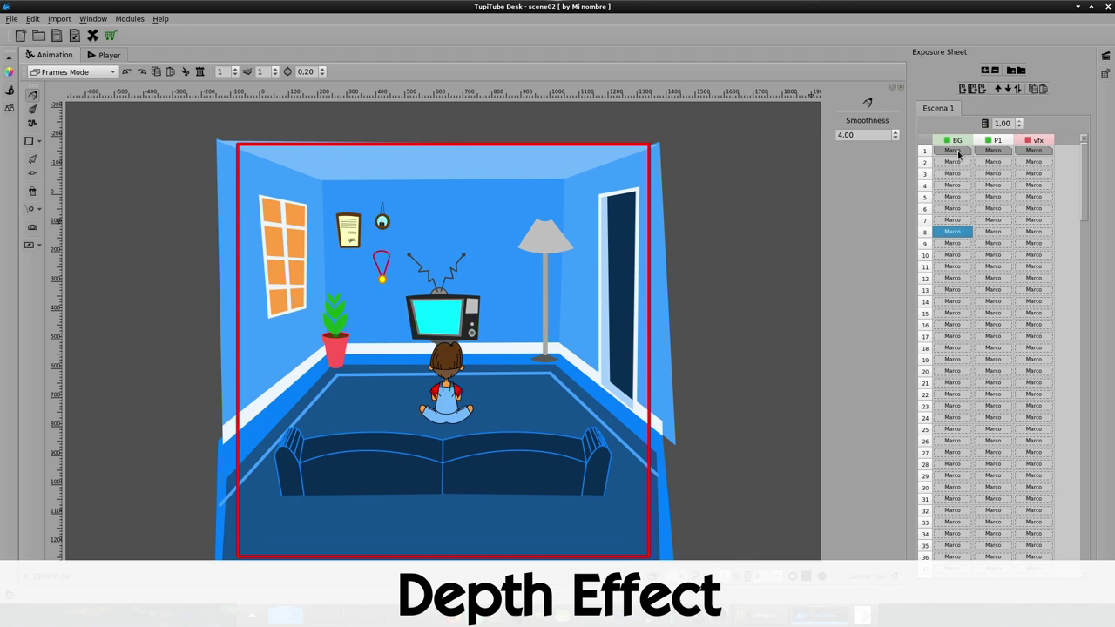
key("Down")
key("Down")
key("Down")
key("Down")
key("Down")
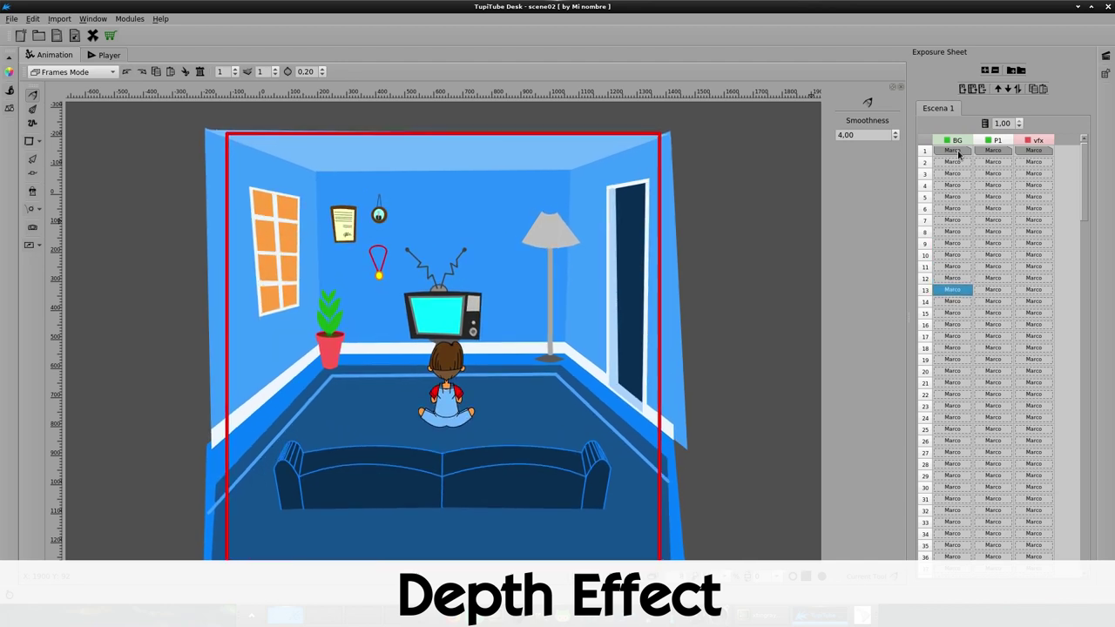
key("Down")
key("Down")
key("Down")
key("Down")
key("Down")
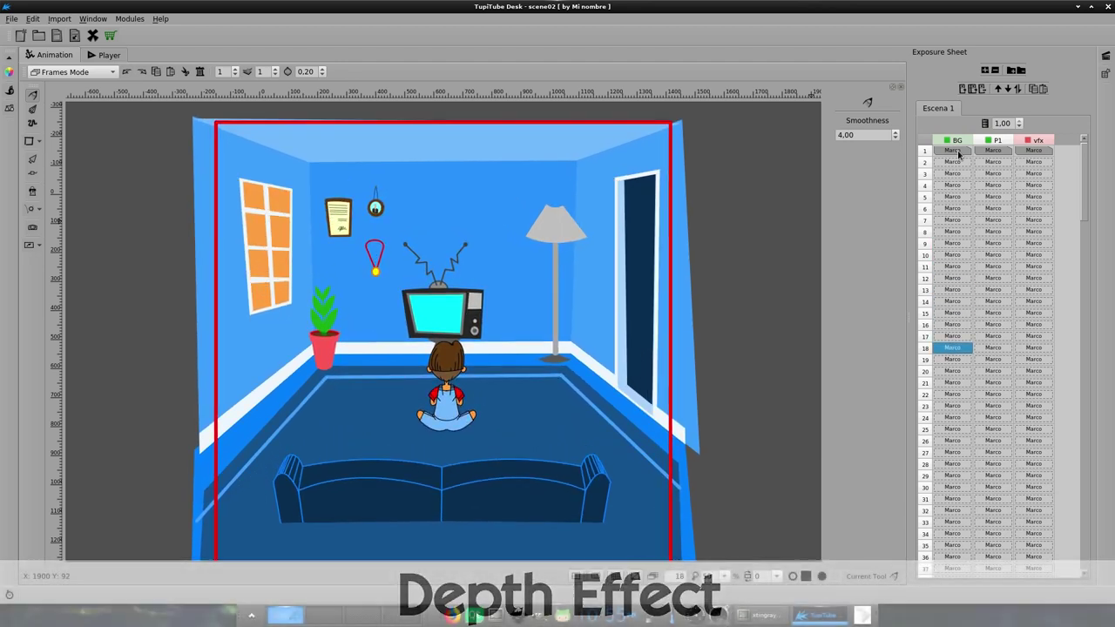
key("Down")
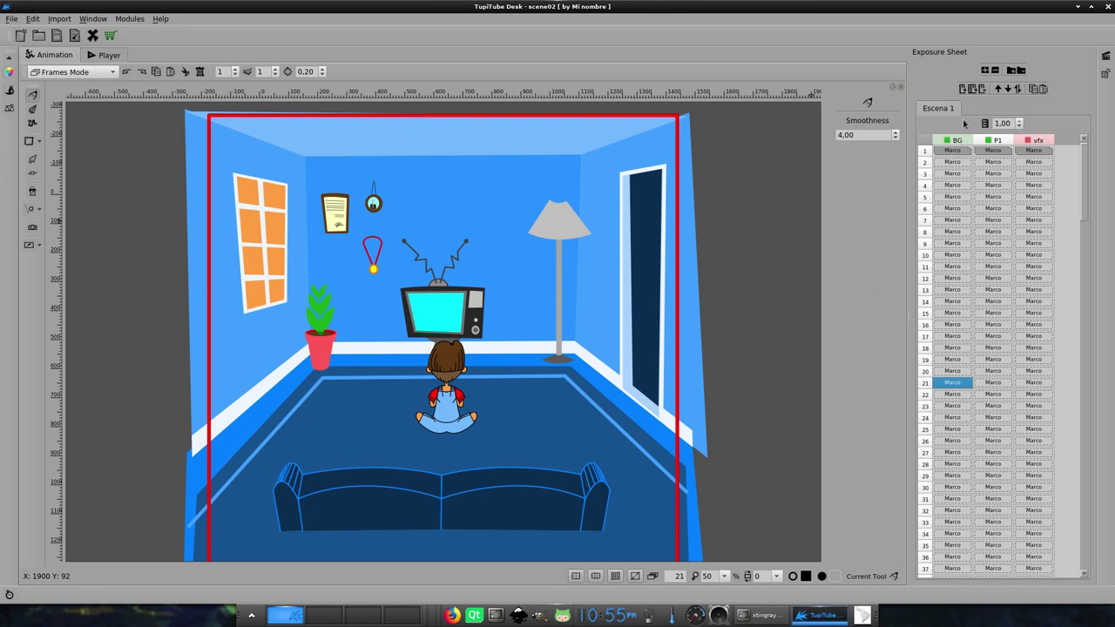
left_click(947, 140)
Show only the vfx layer, step through its beam and glow frames, then play the preview
left_click(988, 140)
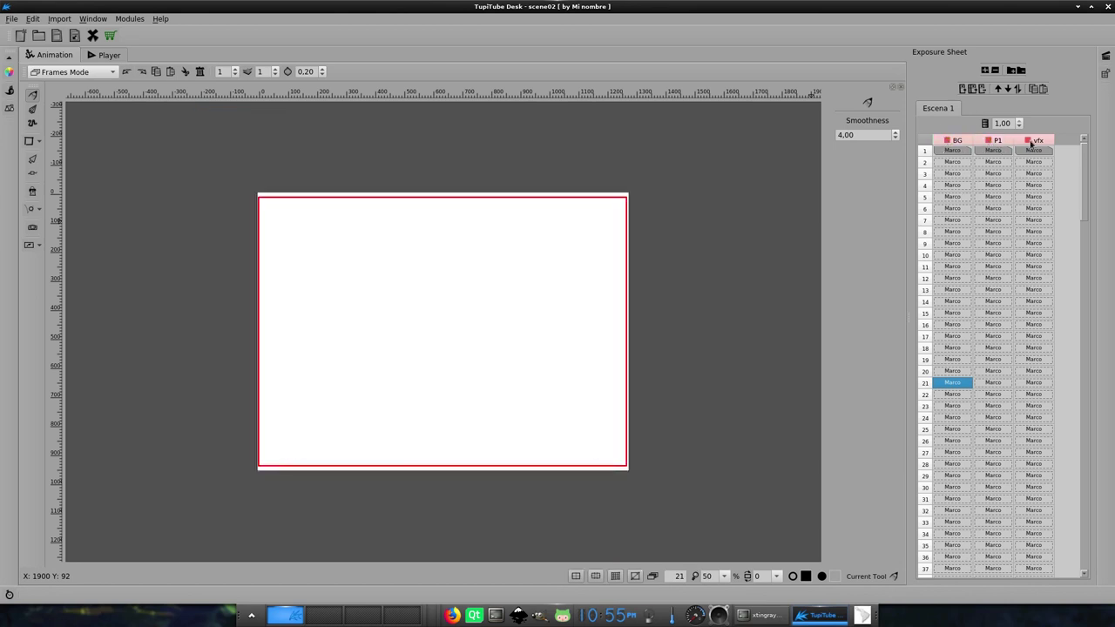
left_click(1028, 140)
left_click(1035, 160)
key("Down")
key("Down")
key("Down")
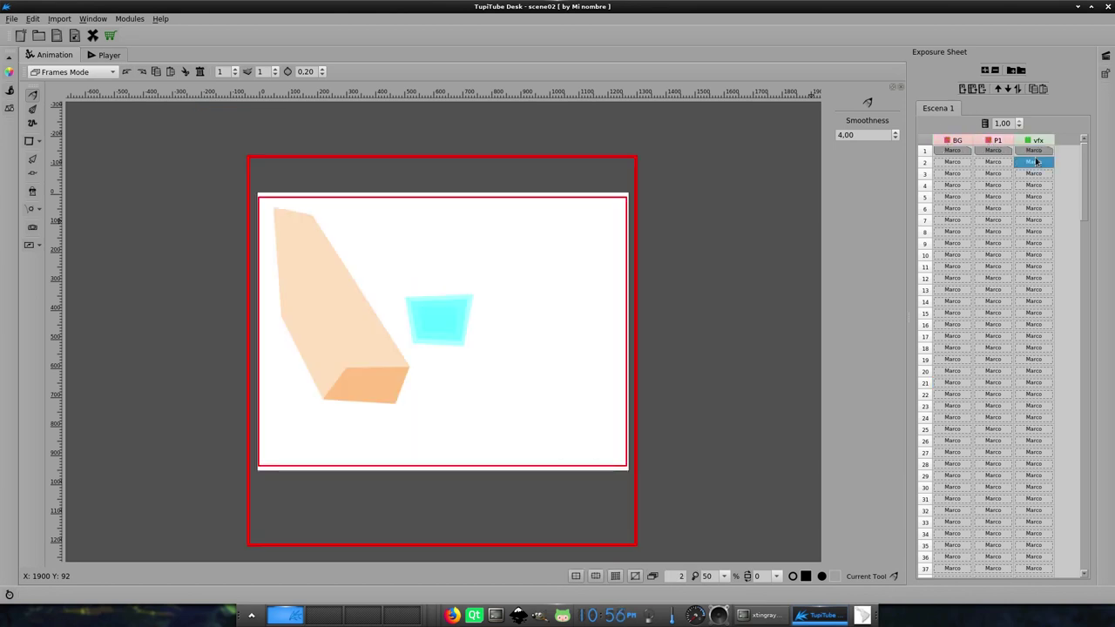
key("Down")
key("Down")
key("Down")
key("Down")
key("Down")
key("Down")
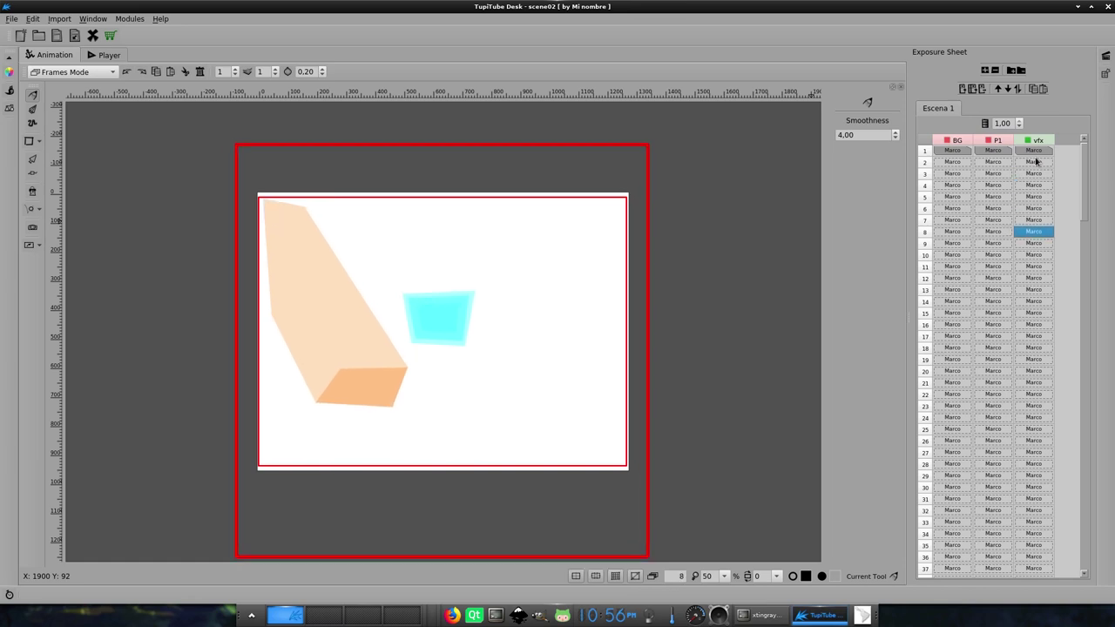
key("Down")
key("Down")
key("Down")
key("Down")
key("Down")
key("Down")
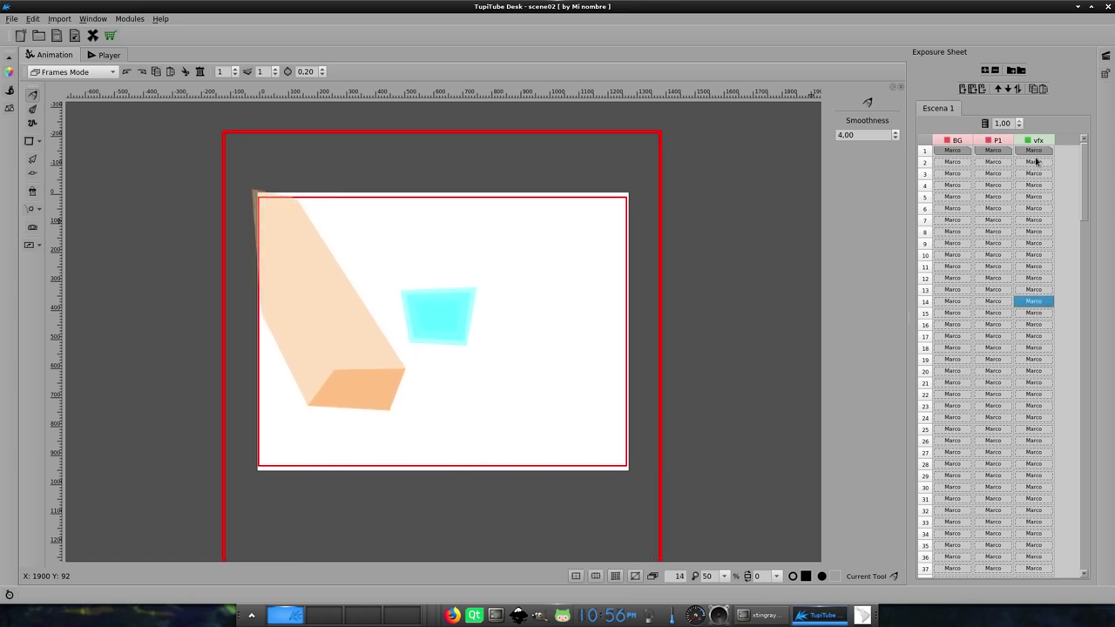
key("Down")
key("Down")
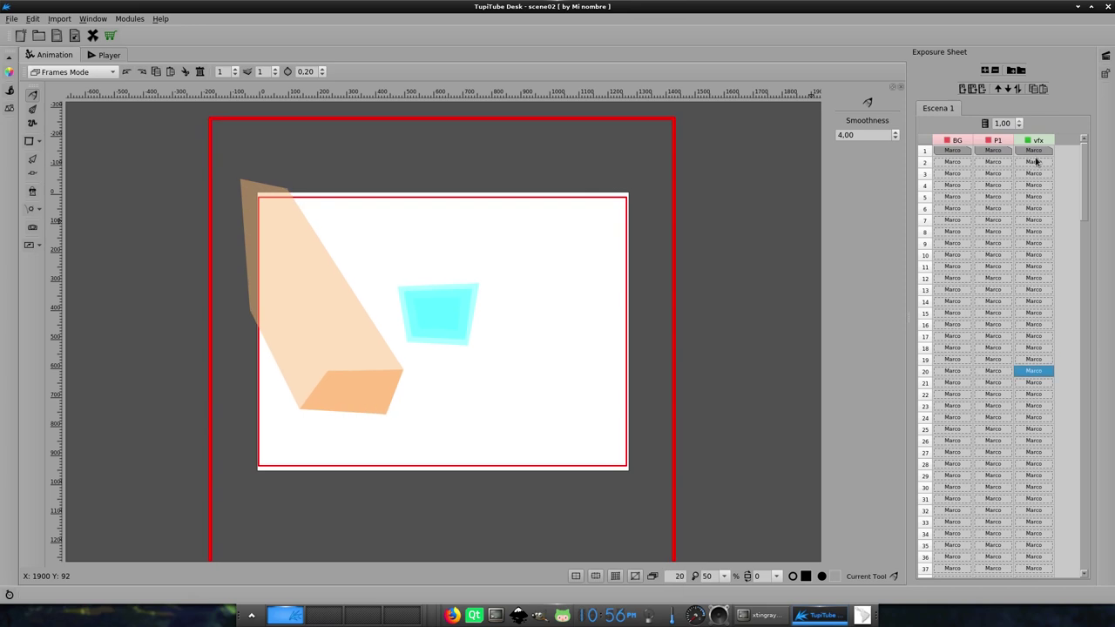
key("Down")
key("Down")
key("Down")
key("Down")
key("Down")
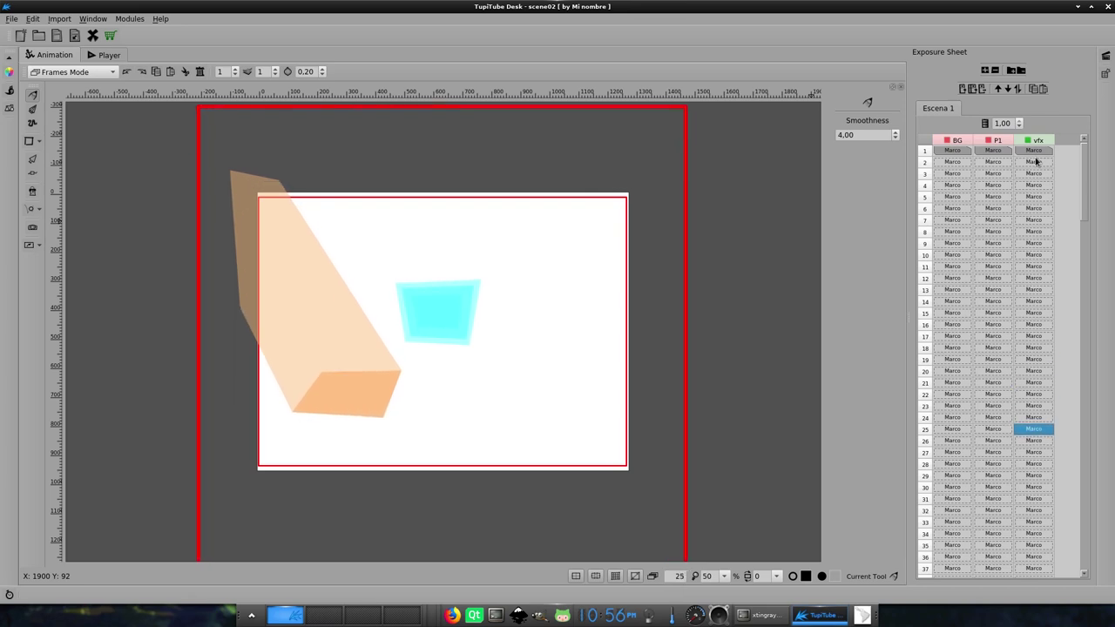
key("Down")
key("Down")
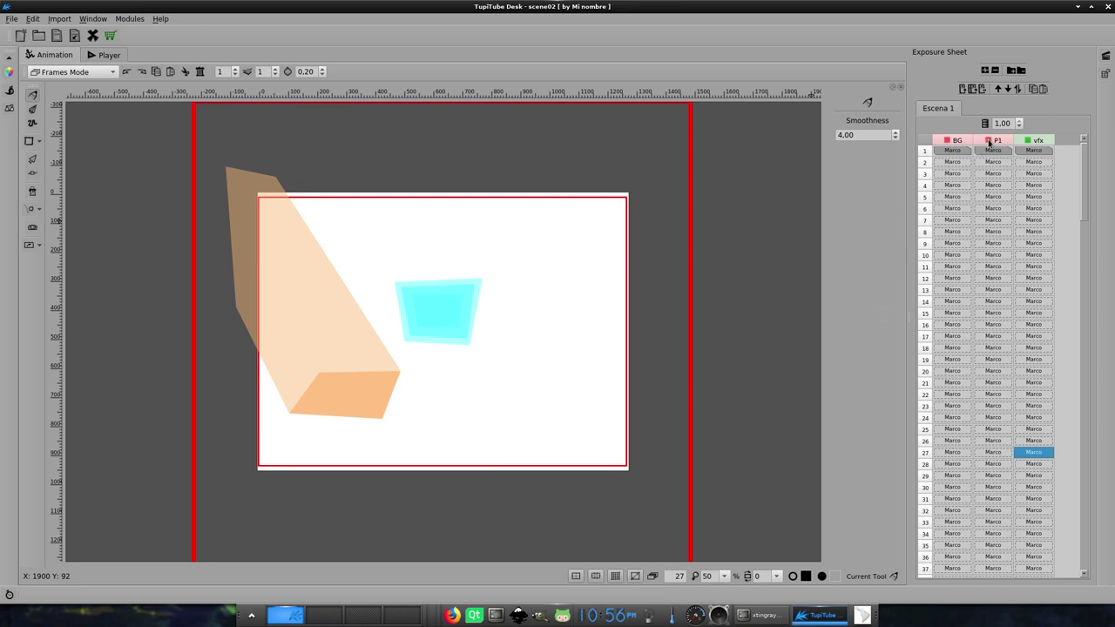
key("ctrl+2")
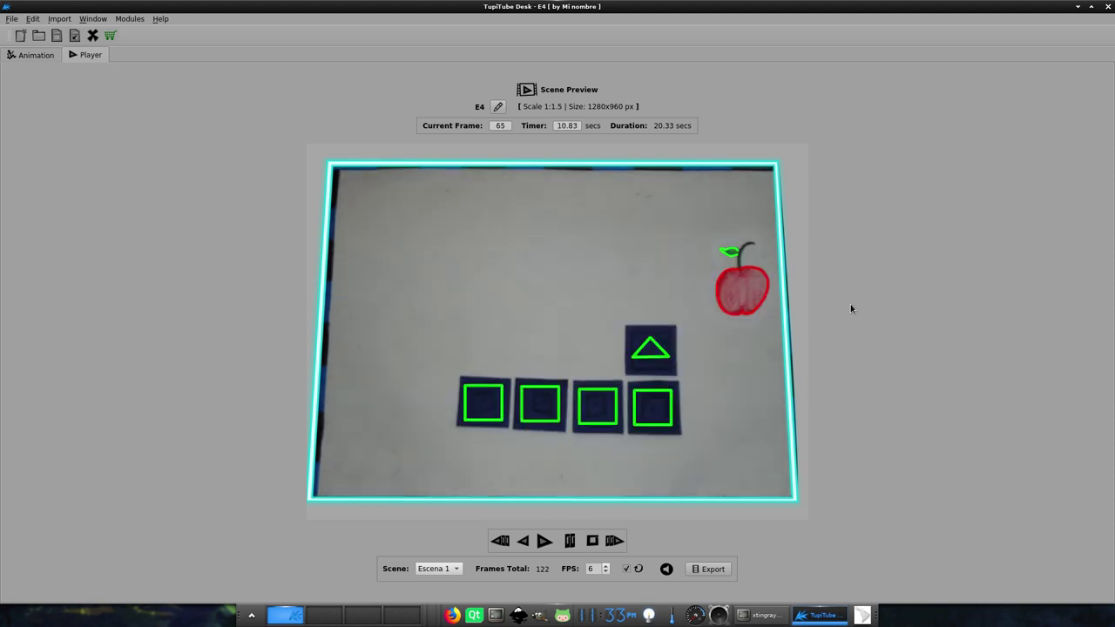
Widen the Exposure Sheet and hide the MASK, MOTION, TEXT, FRU, CUA and Capa 8 layers
key("ctrl+1")
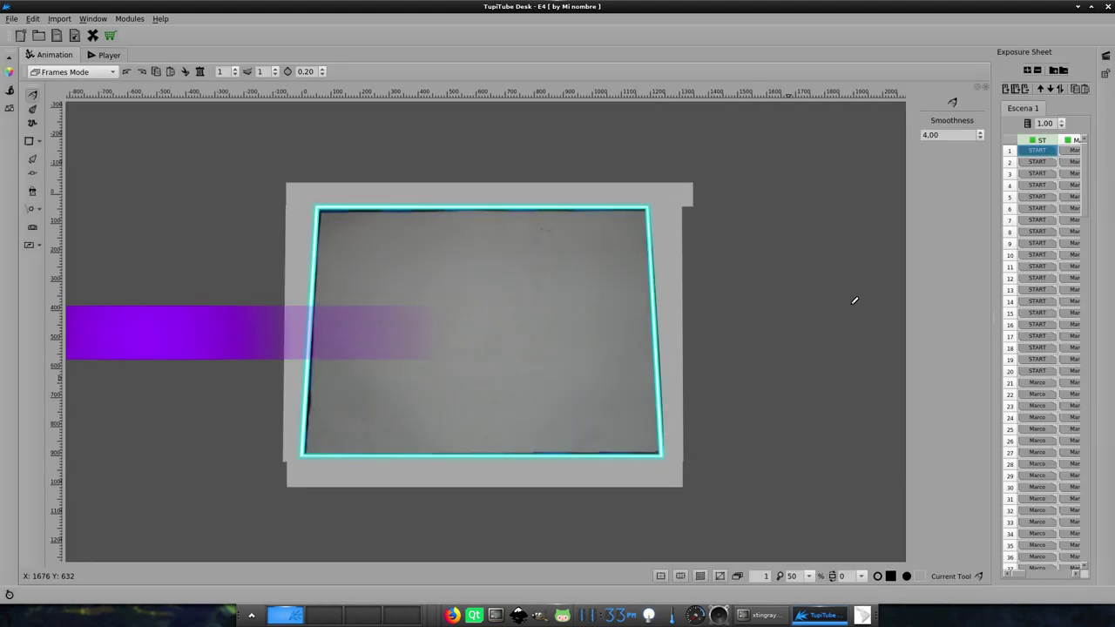
left_click_drag(991, 324, 738, 317)
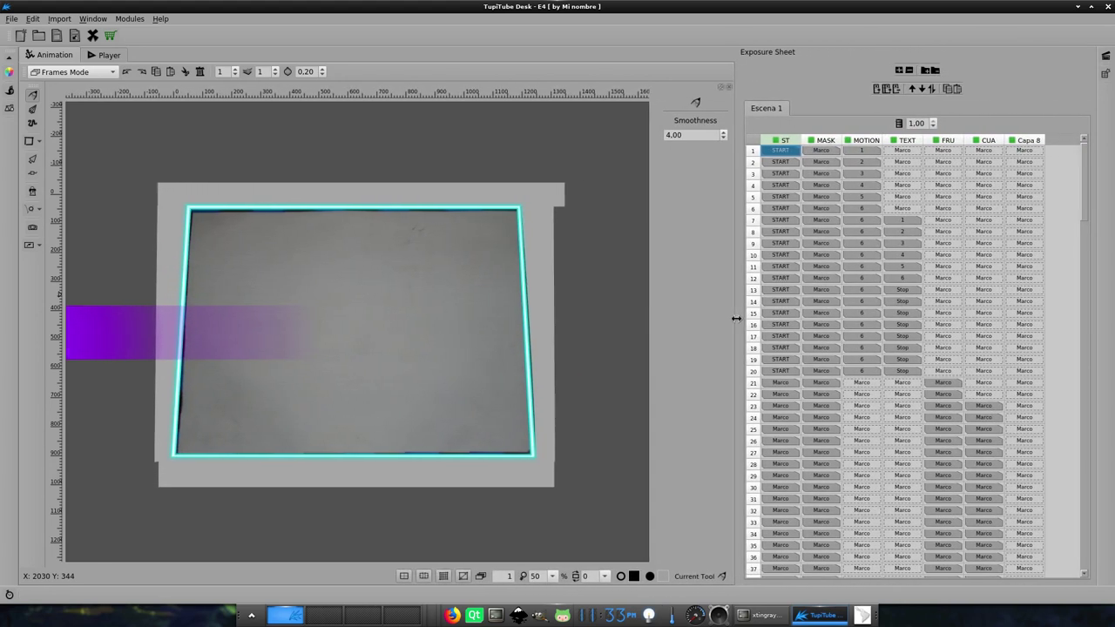
left_click(811, 141)
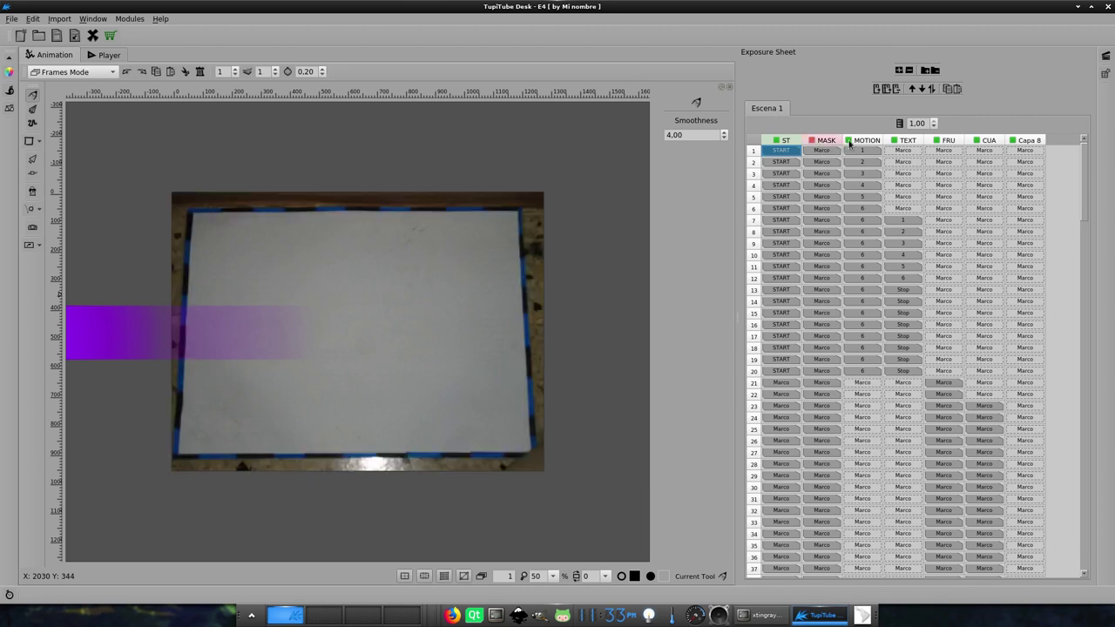
left_click(847, 140)
left_click(893, 141)
left_click(935, 140)
left_click(976, 140)
left_click(1011, 140)
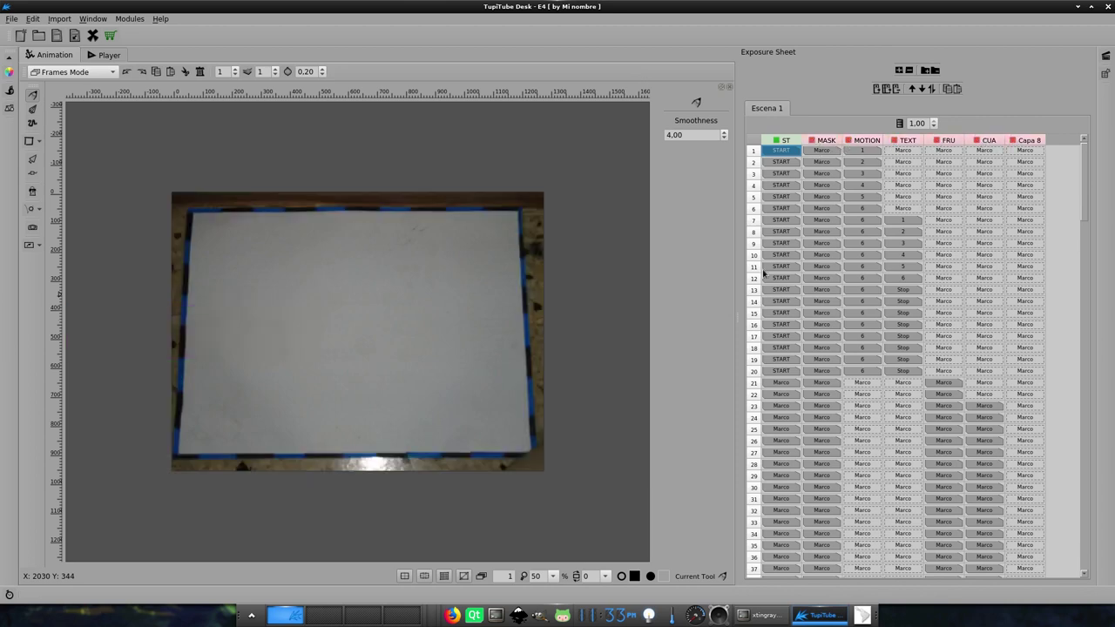
Step the ST layer's pear and cards photo forward to frame 52
key("Down")
key("Down")
key("Down")
key("Down")
key("Down")
key("Down")
key("Down")
key("Down")
key("Down")
key("Down")
key("Down")
key("Down")
key("Down")
key("Down")
key("Down")
key("Down")
key("Down")
key("Down")
key("Down")
key("Down")
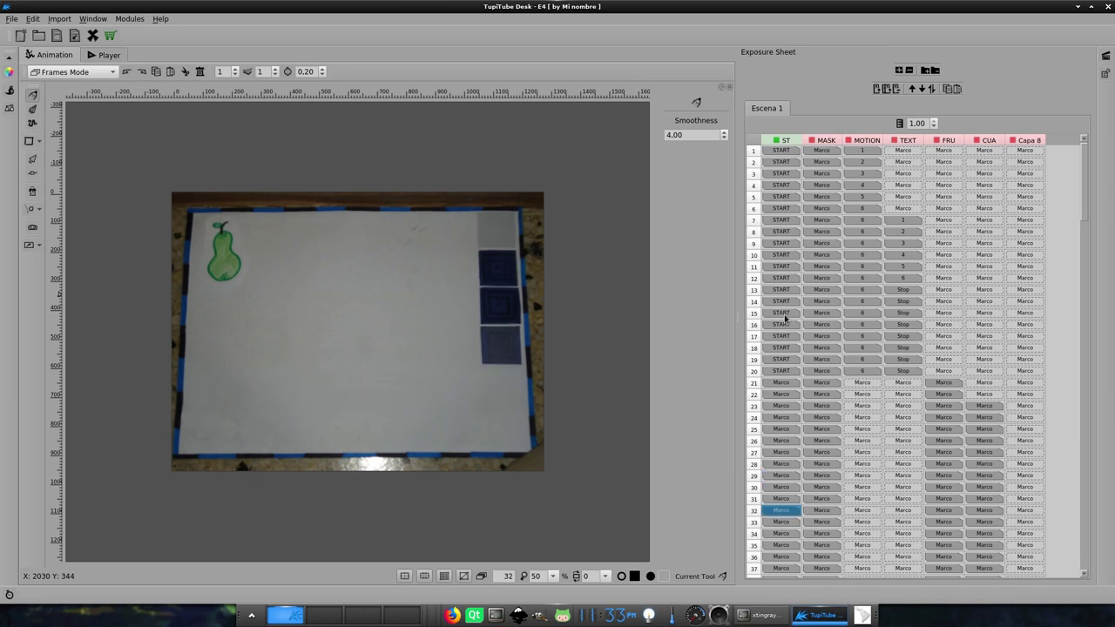
key("Down")
key("Down")
key("Down")
key("Down")
key("Down")
key("Down")
key("Down")
key("Down")
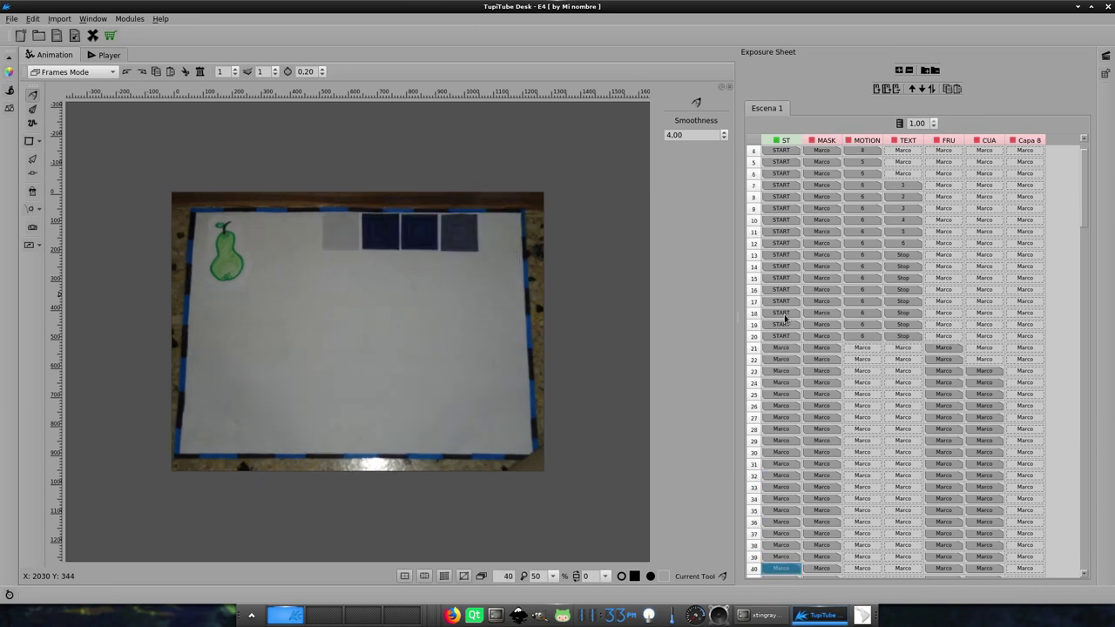
key("Down")
key("Down")
key("Down")
key("Down")
key("Down")
key("Down")
key("Down")
key("Down")
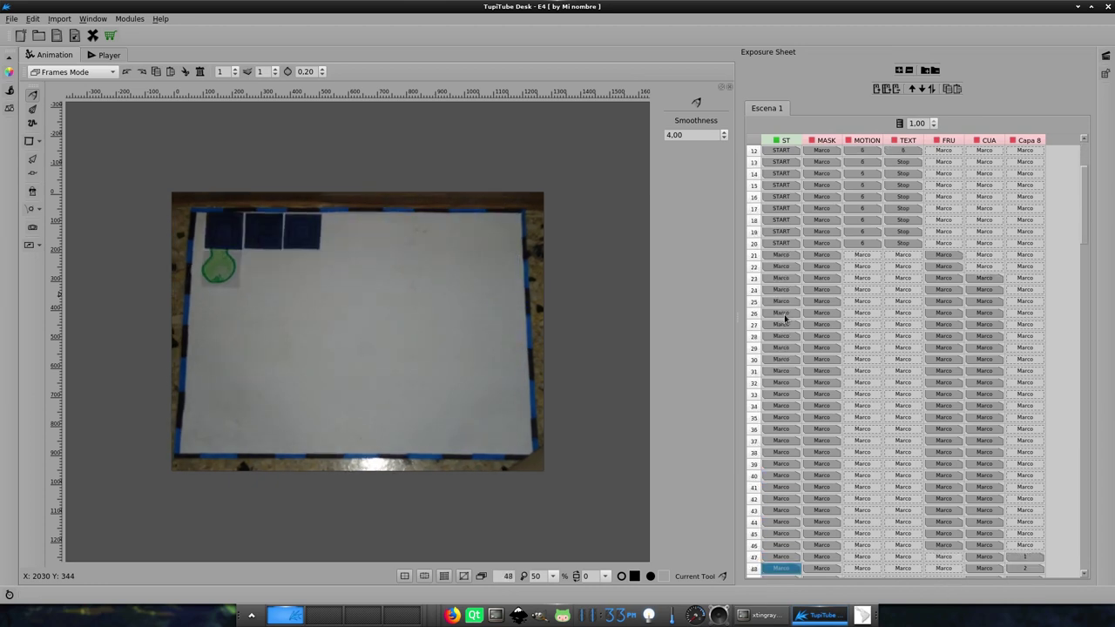
key("Down")
key("Down")
key("Down")
key("Down")
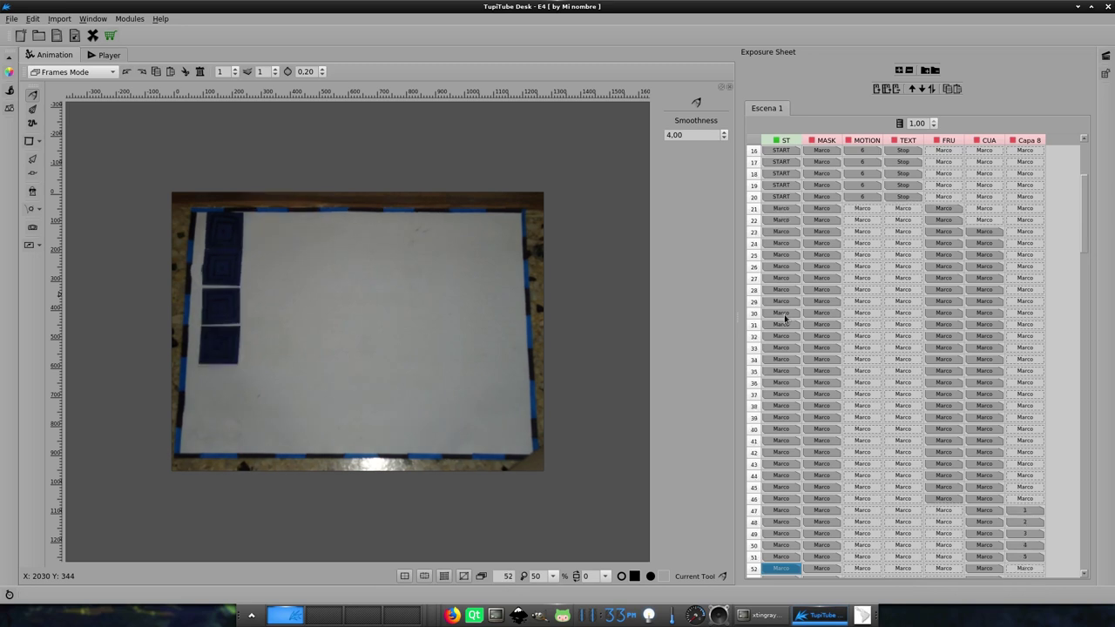
Check the MASK layer's frames at 16 and 33 and step forward
left_click(810, 141)
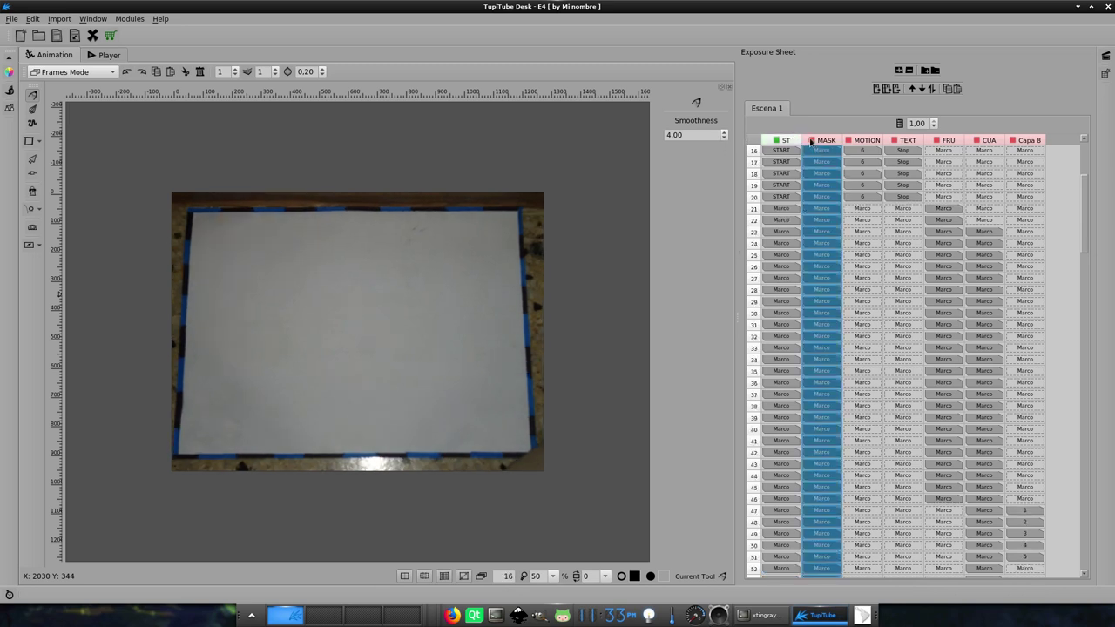
left_click(818, 151)
left_click(817, 348)
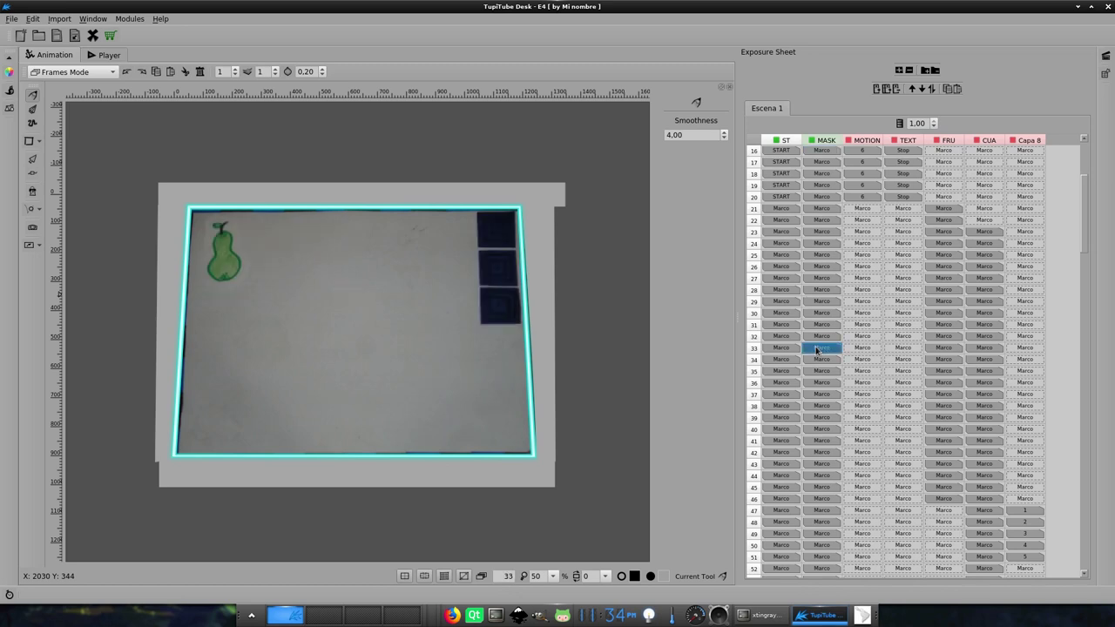
key("Down")
key("Down")
key("Down")
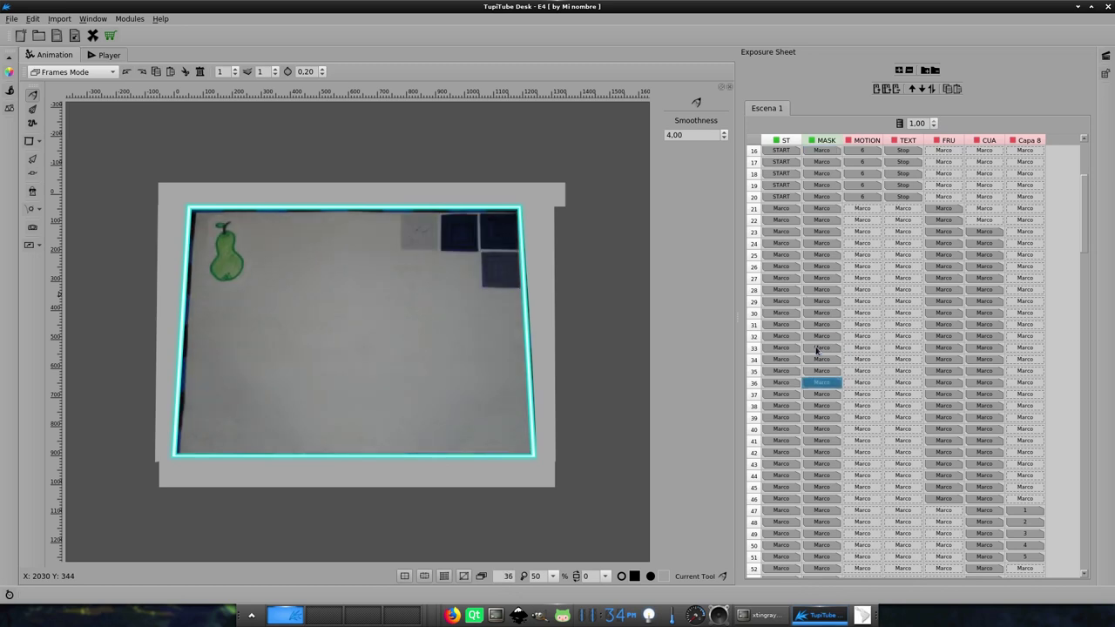
Show MOTION again and step from frame 6 through the START!!! title frames
left_click(848, 140)
scroll(1078, 220, "up", 5)
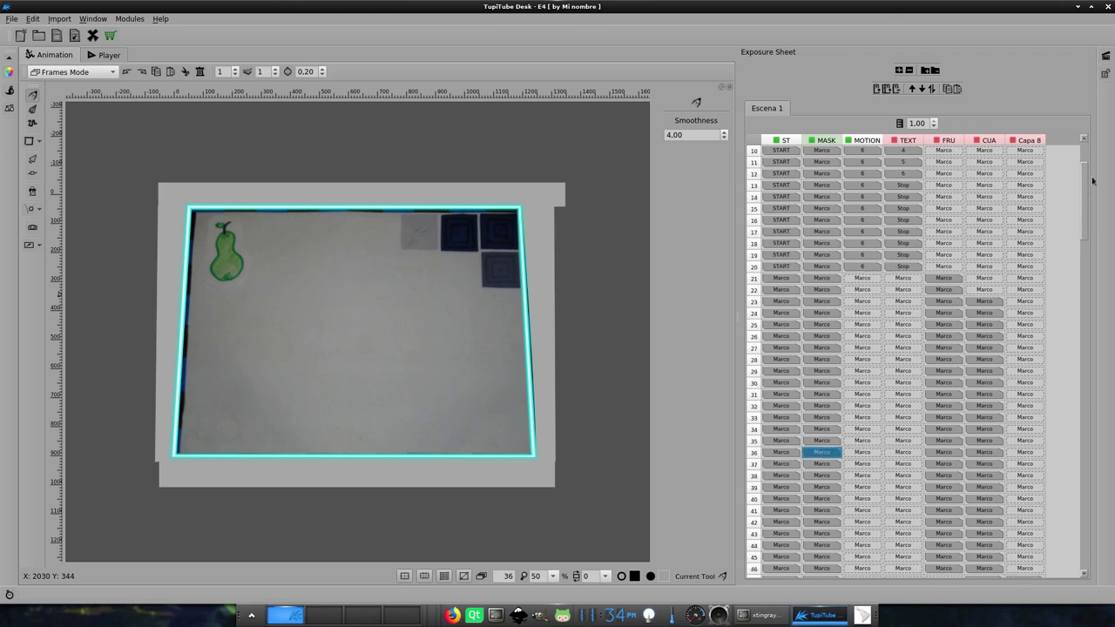
left_click(902, 140)
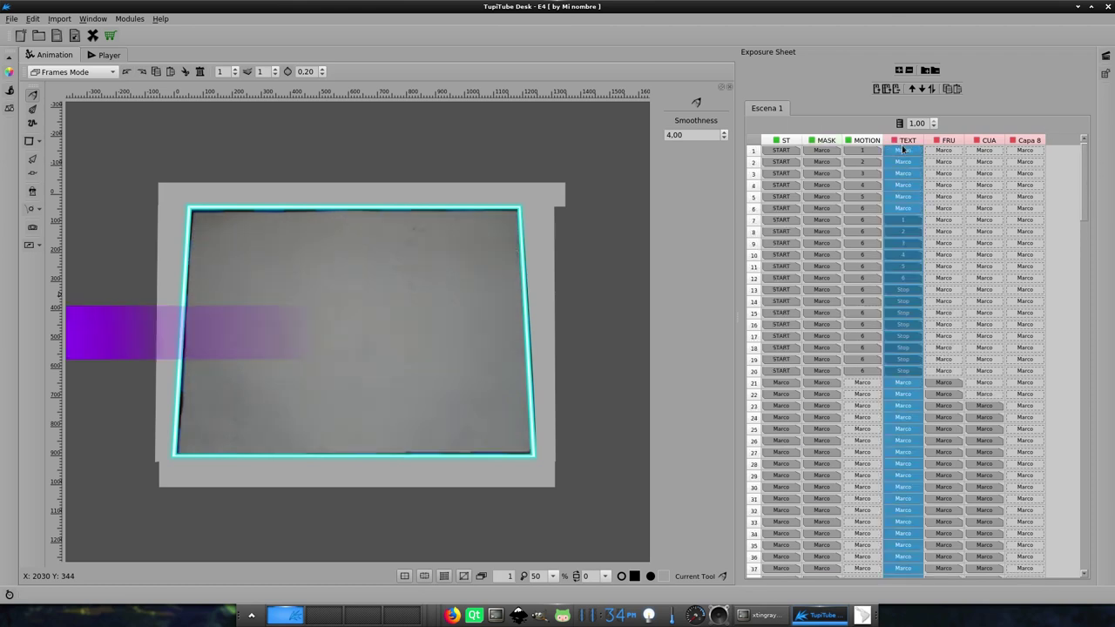
left_click(864, 209)
key("Down")
key("Down")
key("Down")
key("Down")
key("Down")
key("Down")
key("Down")
key("Down")
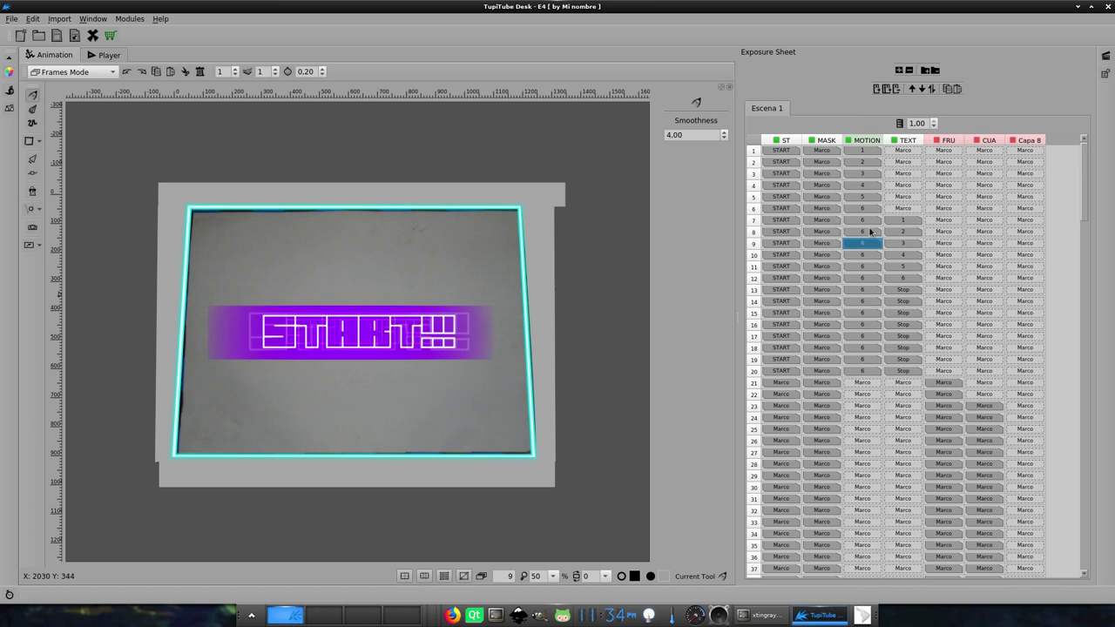
key("Down")
key("Down")
key("Down")
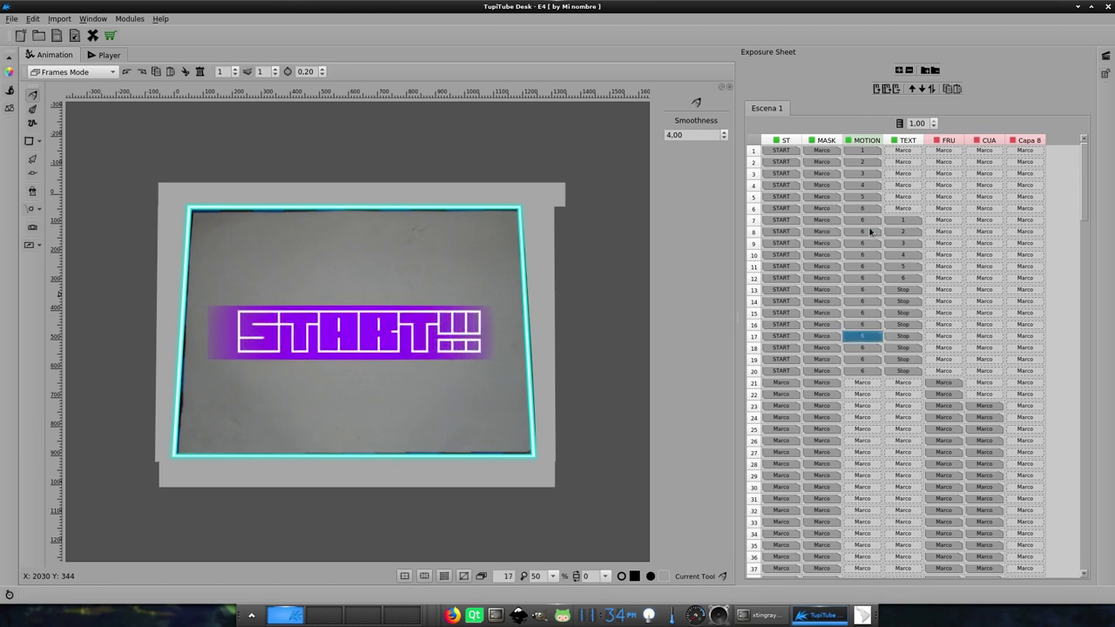
key("ctrl+2")
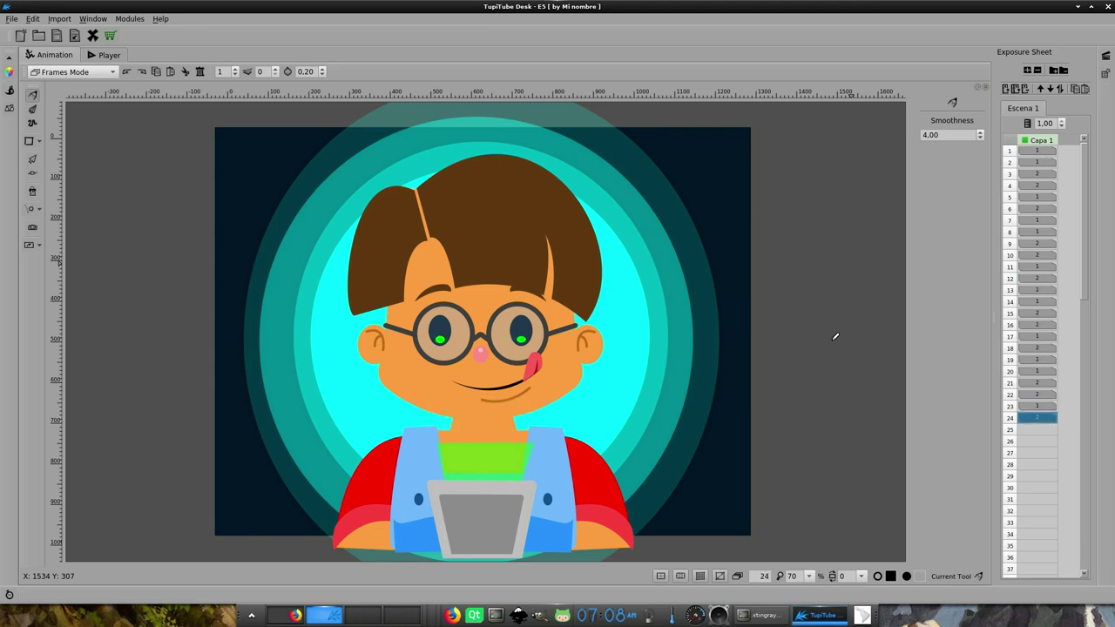
Switch to the Player to preview E5's 24 frames at 12 FPS
key("ctrl+2")
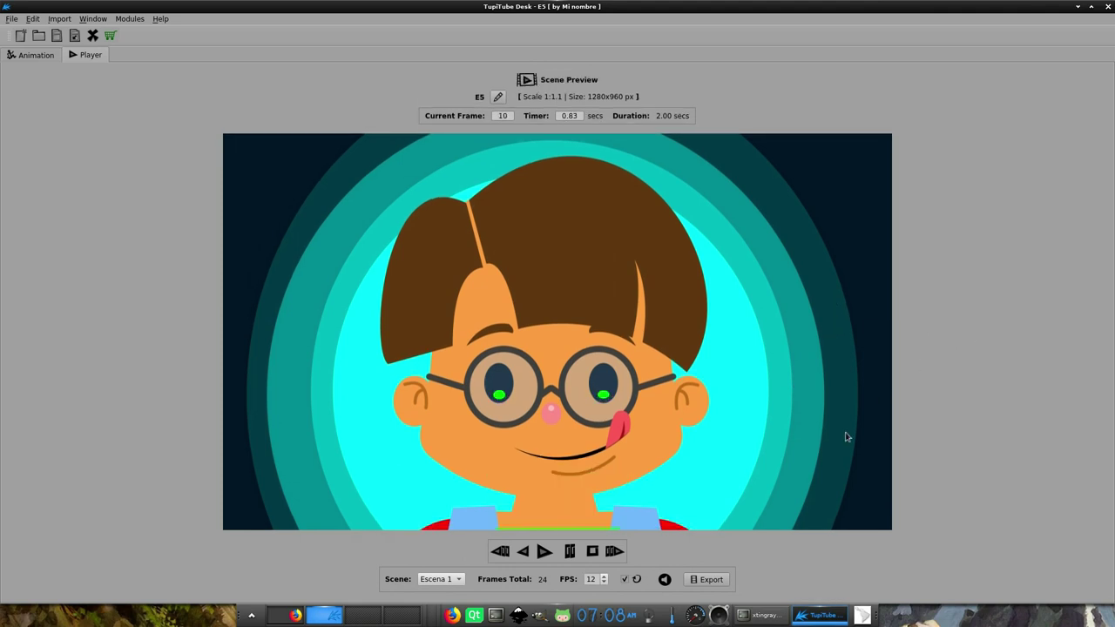
Export Escena 1 as MP4 Video to E5.mp4 at 12 FPS
left_click(709, 579)
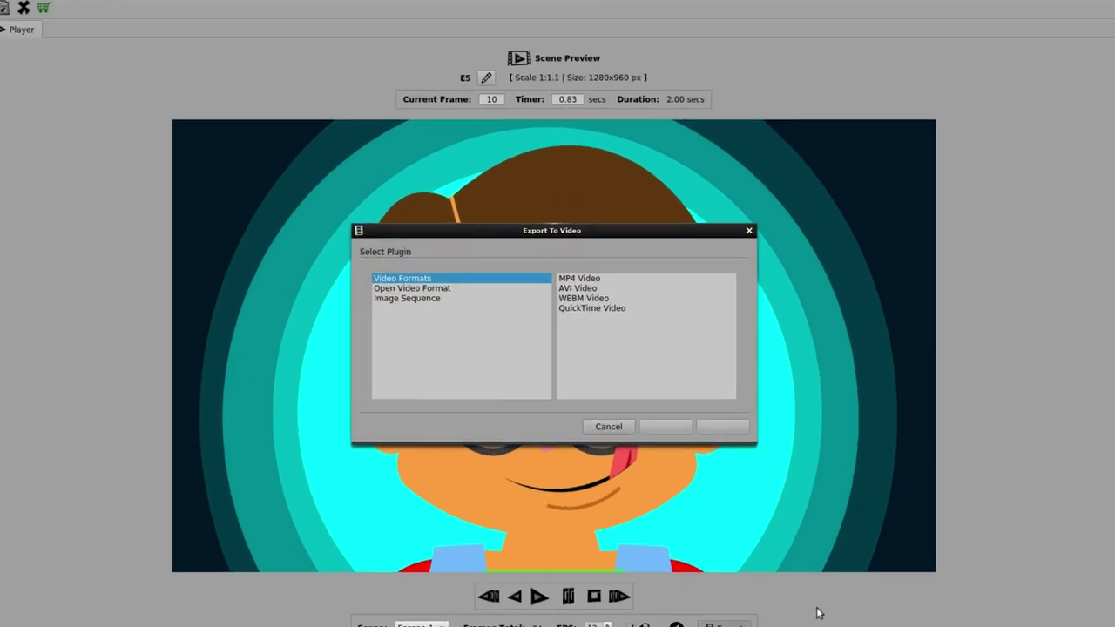
left_click(592, 290)
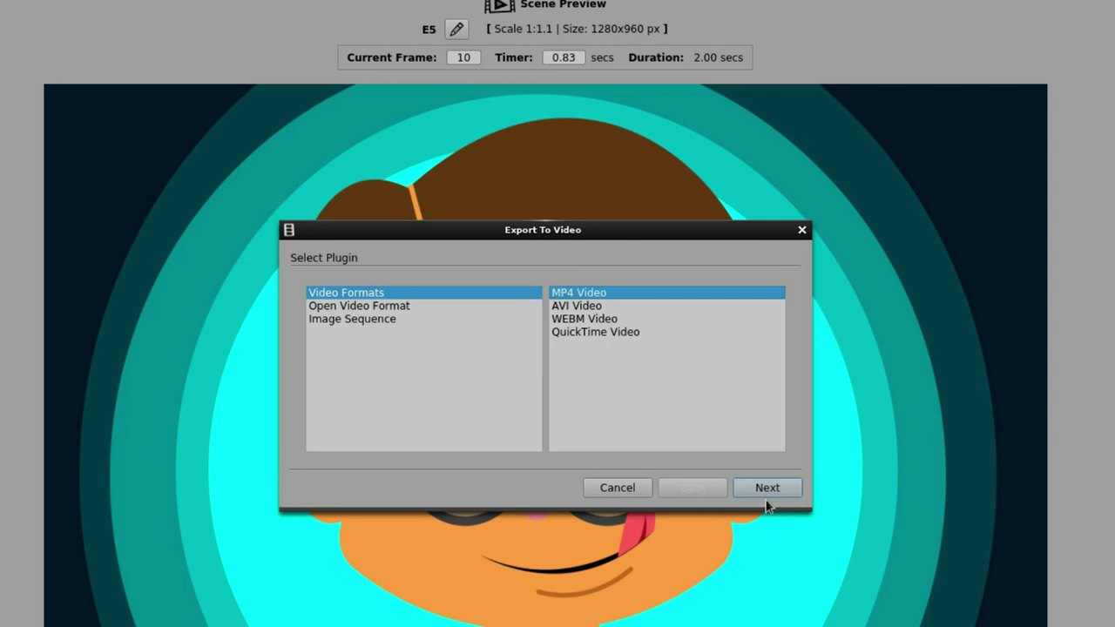
left_click(787, 488)
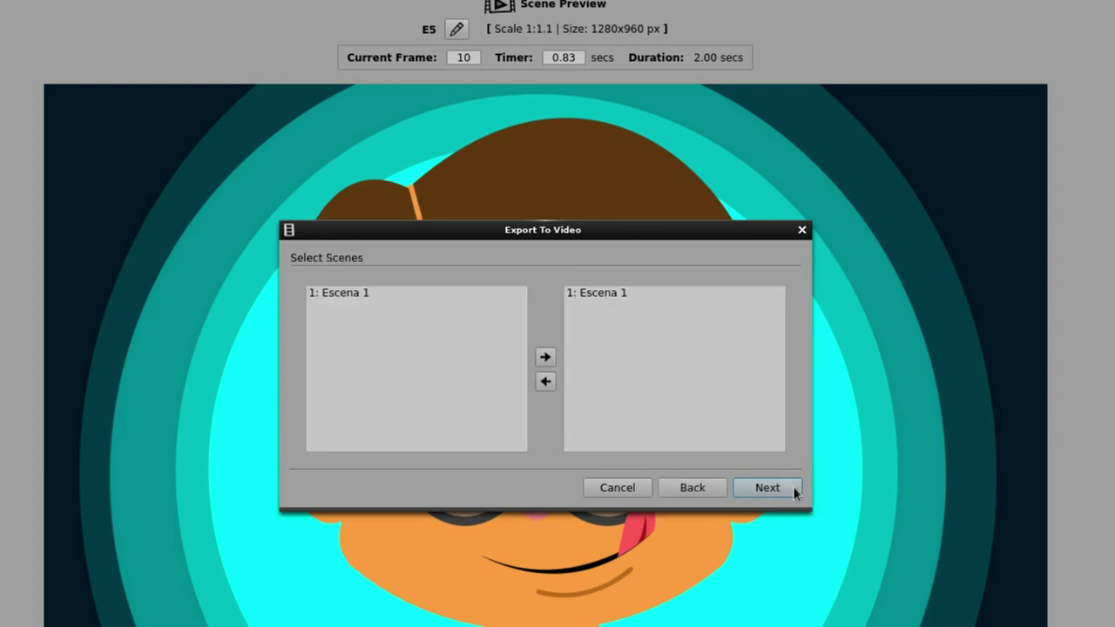
left_click(789, 486)
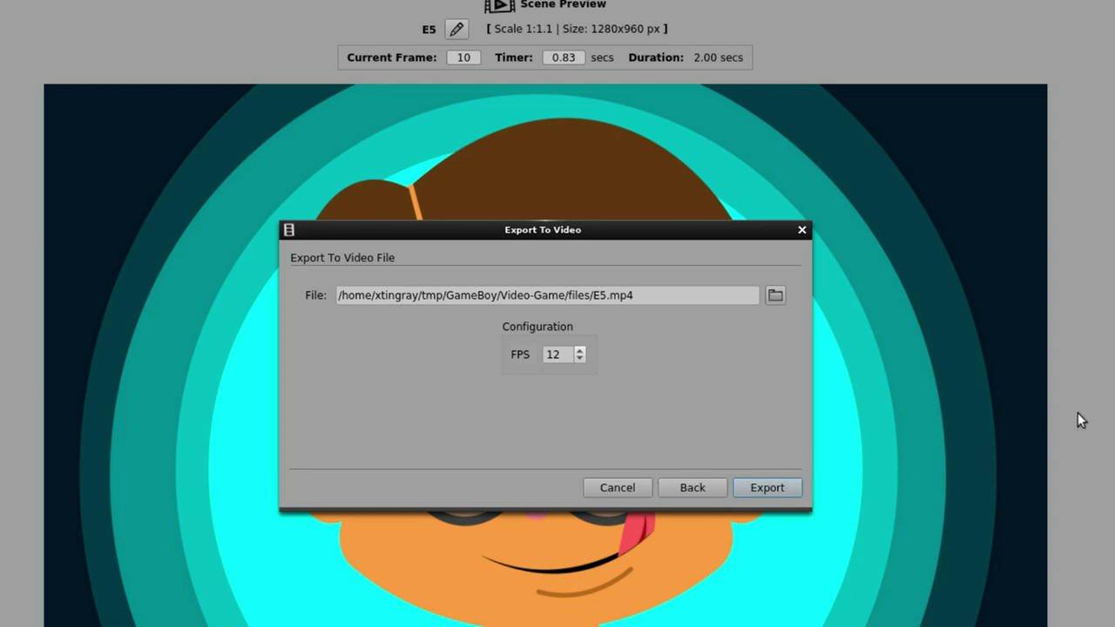
key("Return")
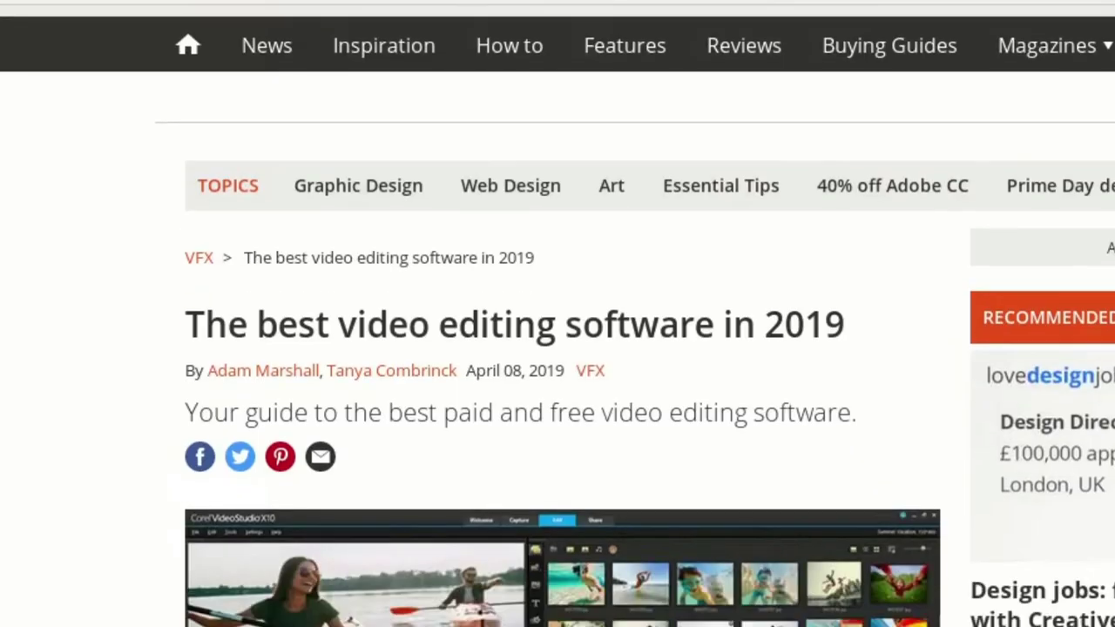
Scroll the Creative Bloq article past Adobe Premiere Pro CC to the Final Cut Pro X section
scroll(557, 348, "down", 9)
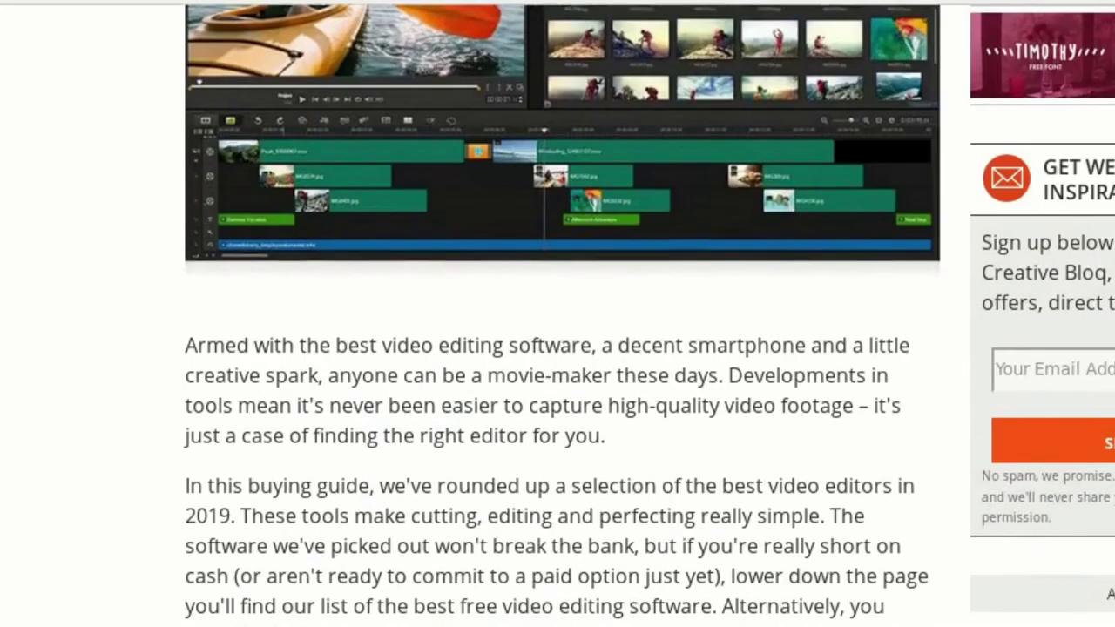
scroll(557, 349, "down", 6)
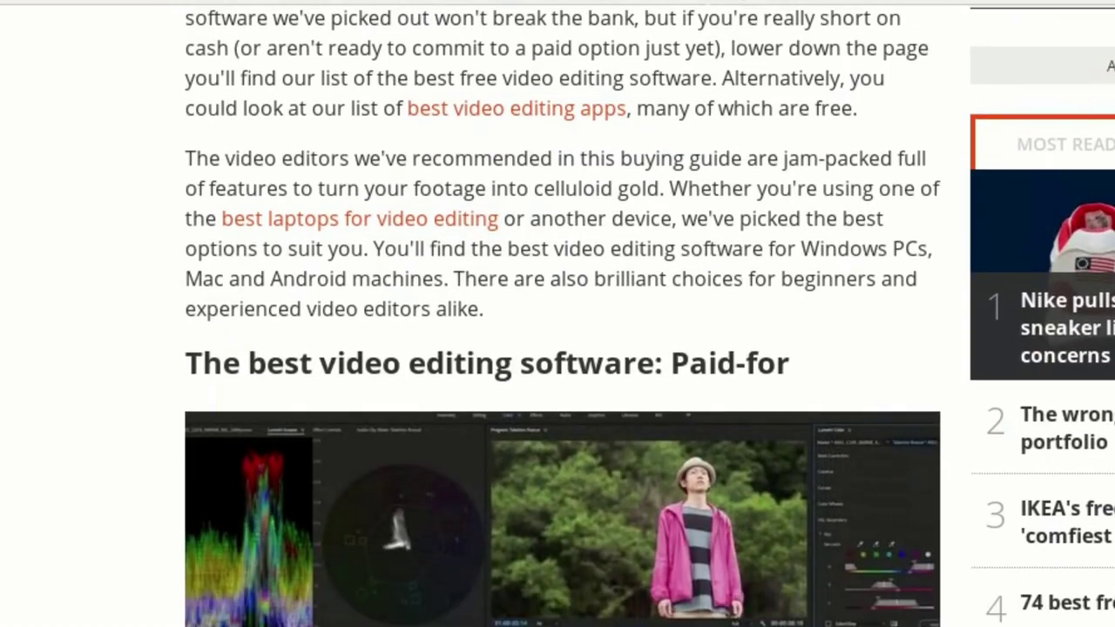
scroll(557, 348, "down", 5)
scroll(557, 348, "down", 3)
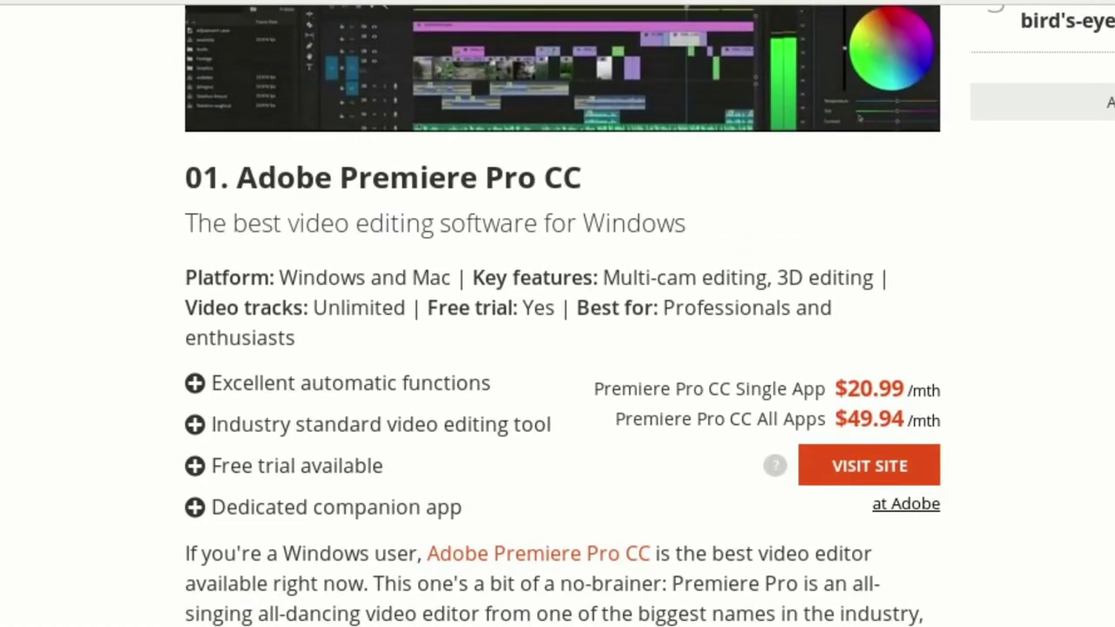
scroll(557, 348, "down", 5)
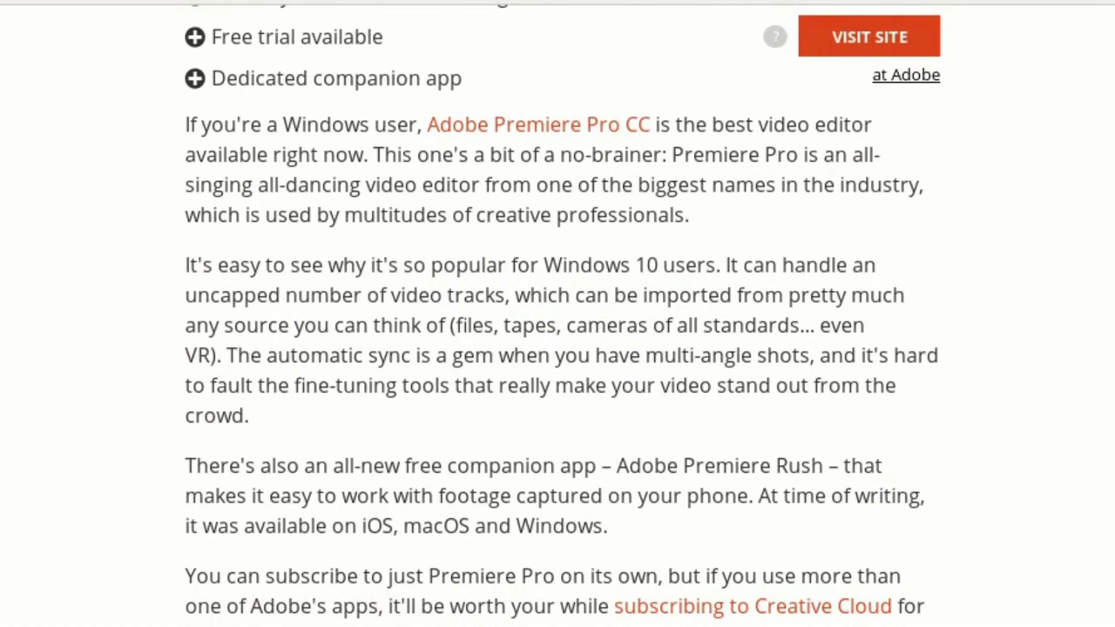
scroll(558, 348, "down", 5)
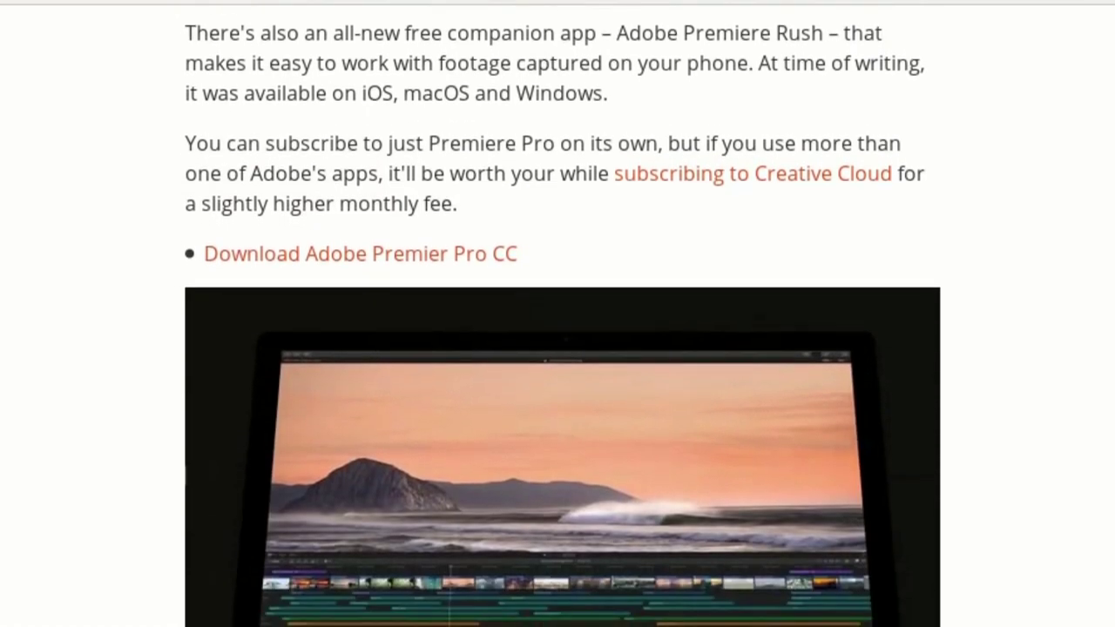
scroll(558, 348, "down", 5)
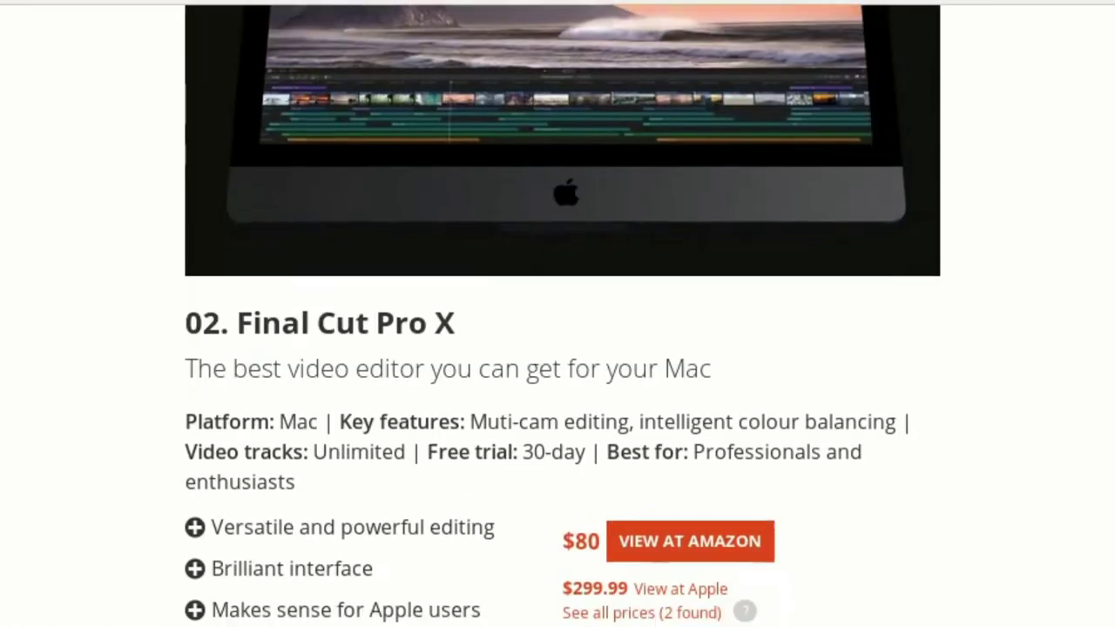
scroll(558, 348, "down", 3)
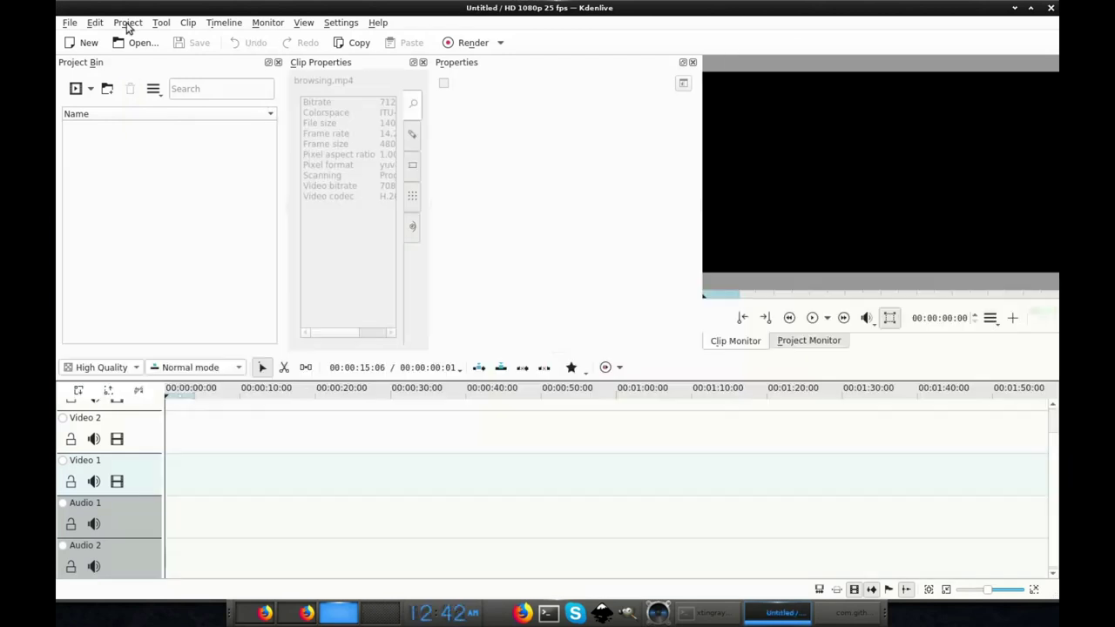
Import the scene videos E1.mp4 through E5.mp4 from the videos folder into the project bin
left_click(127, 24)
left_click(211, 38)
left_click(427, 216)
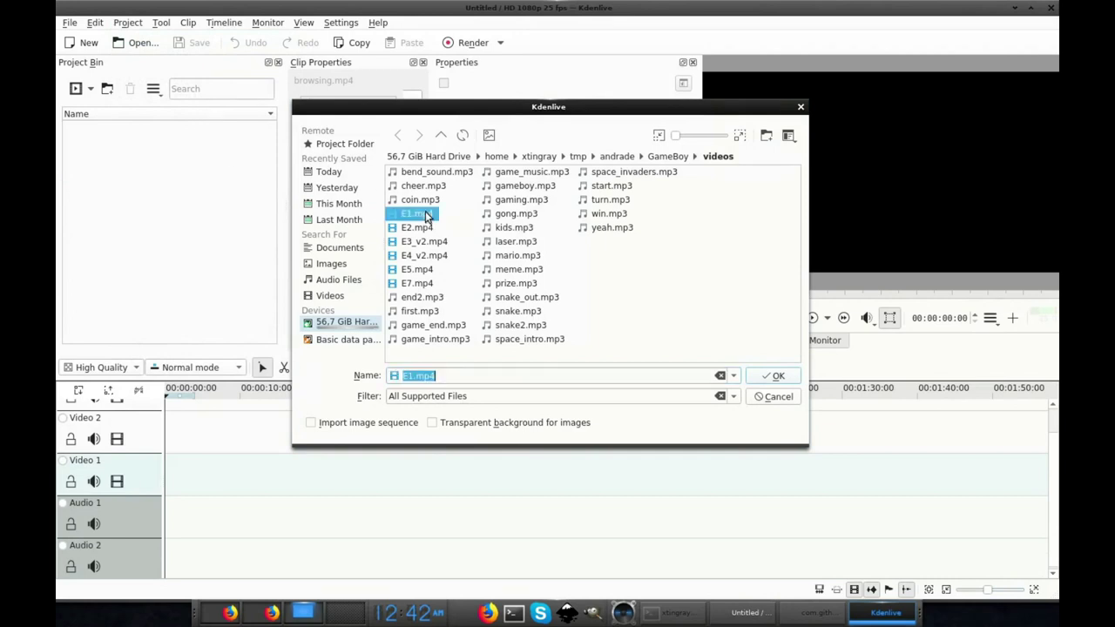
left_click_drag(424, 229, 423, 287)
left_click(771, 377)
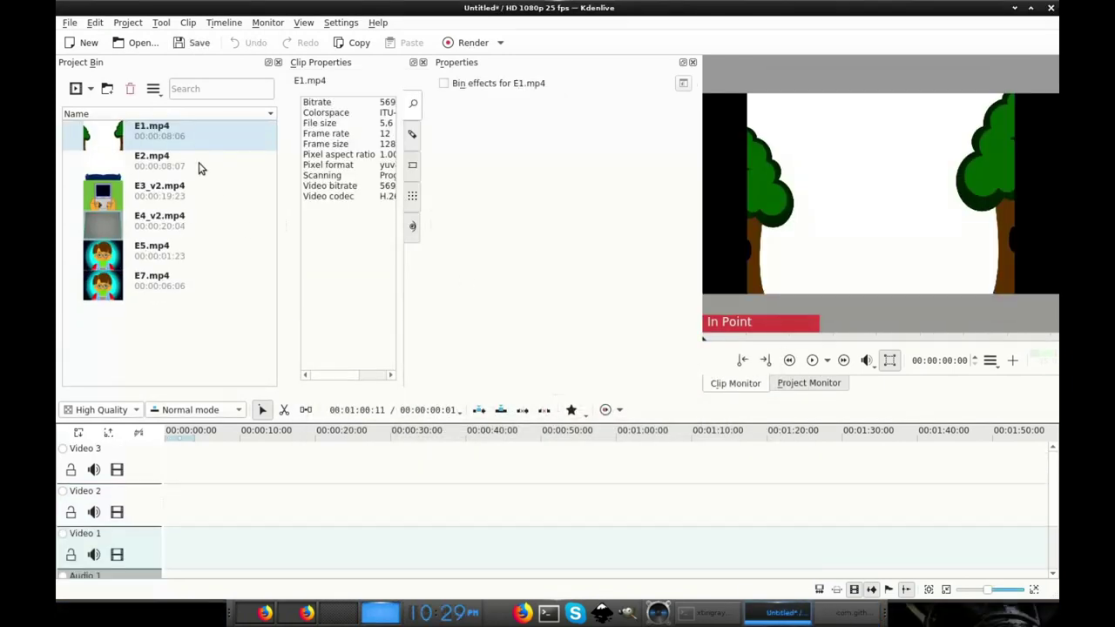
Place E1.mp4, E2.mp4 and E3_v2.mp4 in sequence on the Video 3 track
left_click_drag(198, 132, 193, 466)
left_click_drag(185, 165, 256, 468)
left_click_drag(192, 191, 340, 470)
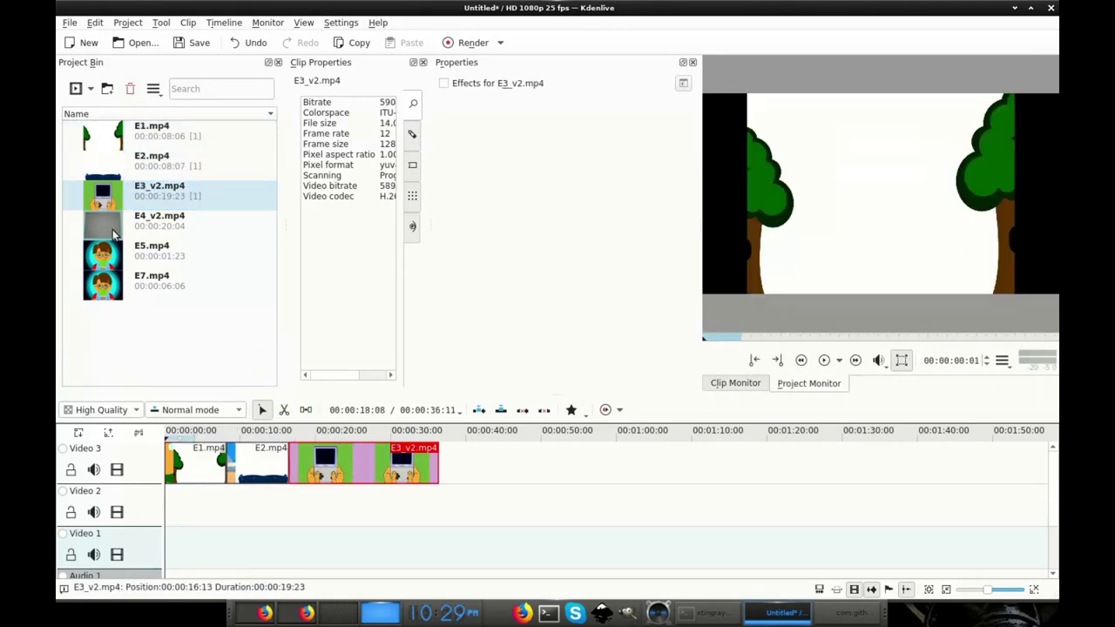
Add E4_v2.mp4 at about 00:00:38 on Video 2, with E7.mp4 right after it
left_click(106, 227)
left_click_drag(475, 440, 535, 459)
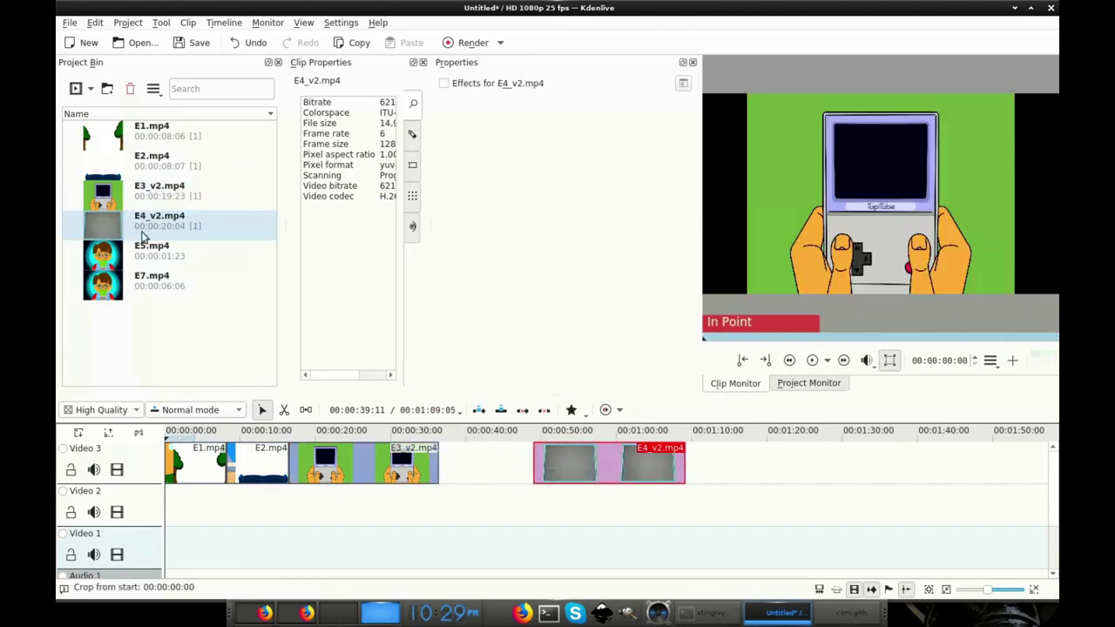
left_click_drag(152, 253, 471, 466)
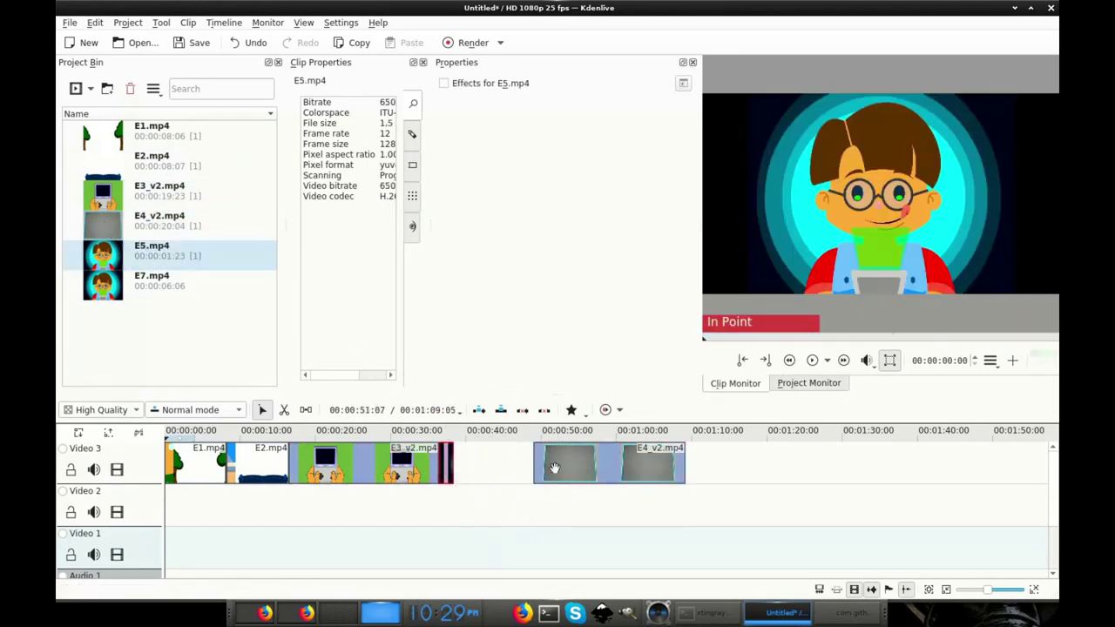
left_click_drag(587, 463, 506, 463)
left_click_drag(105, 287, 628, 463)
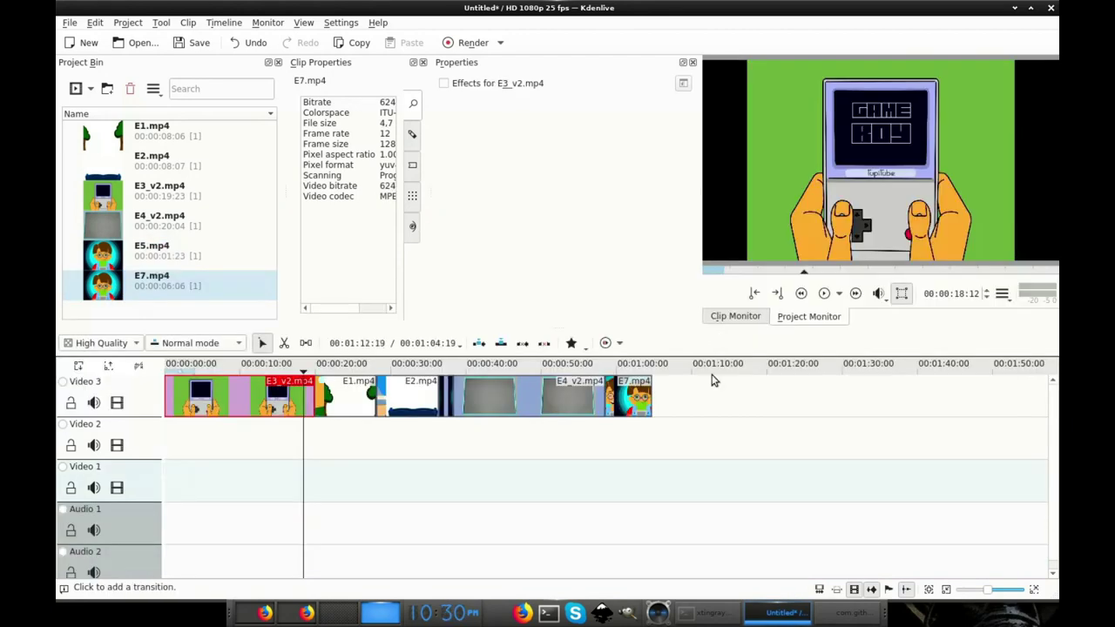
left_click_drag(527, 399, 511, 448)
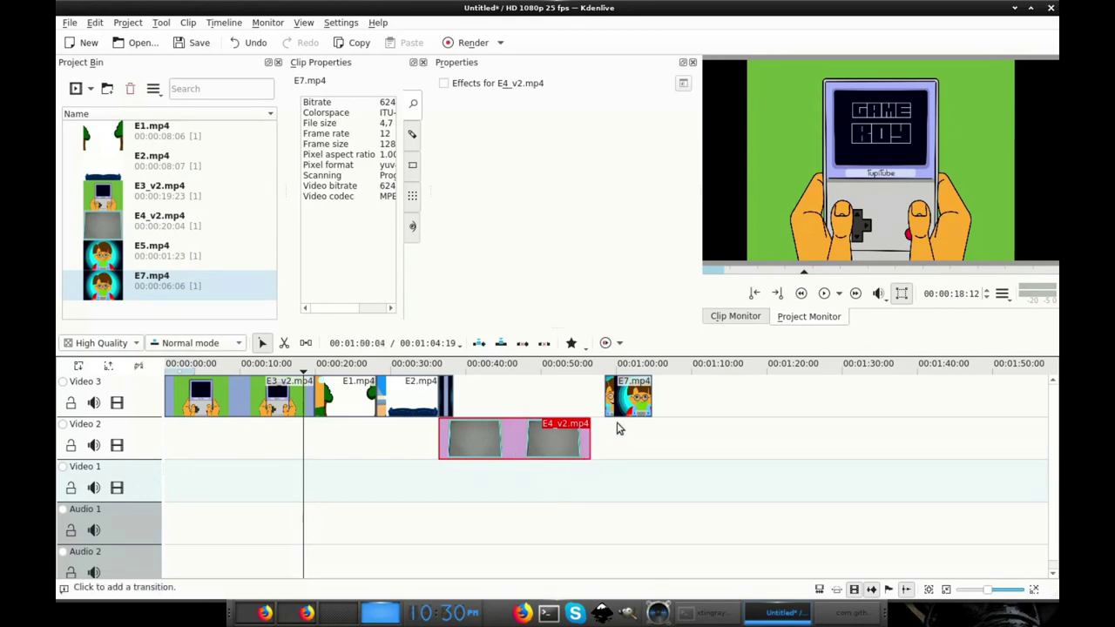
left_click_drag(618, 398, 593, 407)
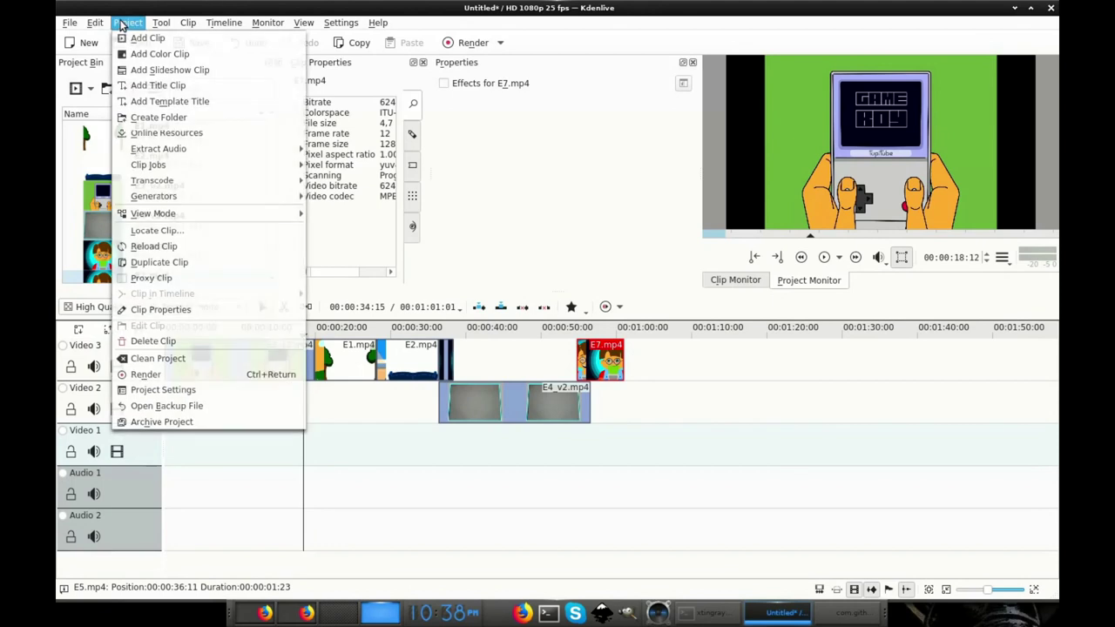
Import music01.mp3 from the GameBoy/audio folder into the project bin
left_click(148, 38)
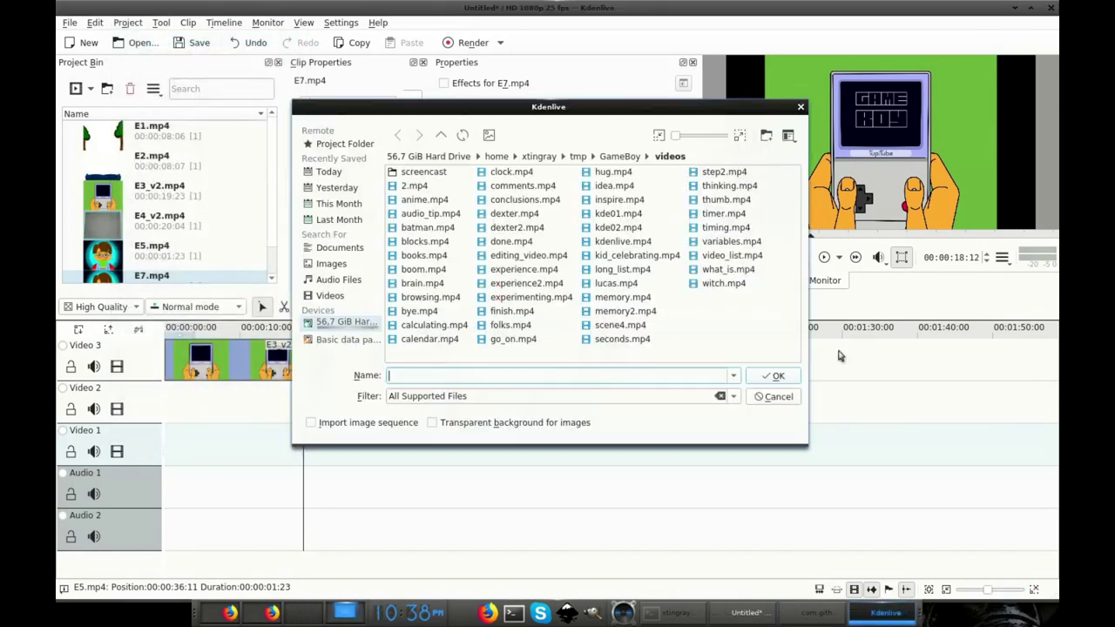
left_click(622, 157)
double_click(413, 173)
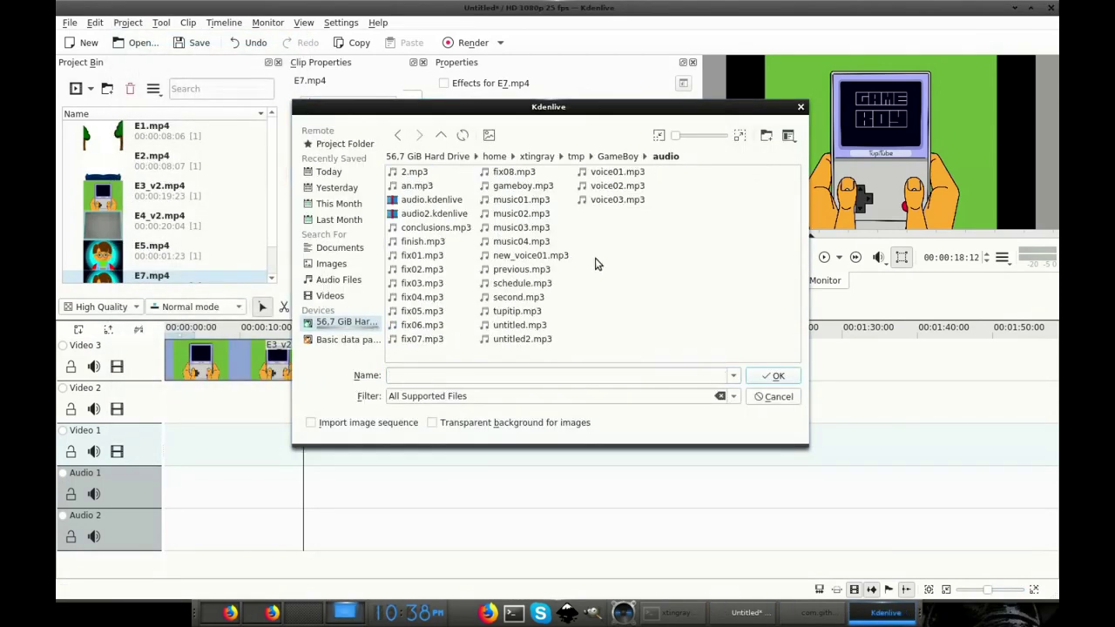
left_click(519, 201)
left_click(775, 375)
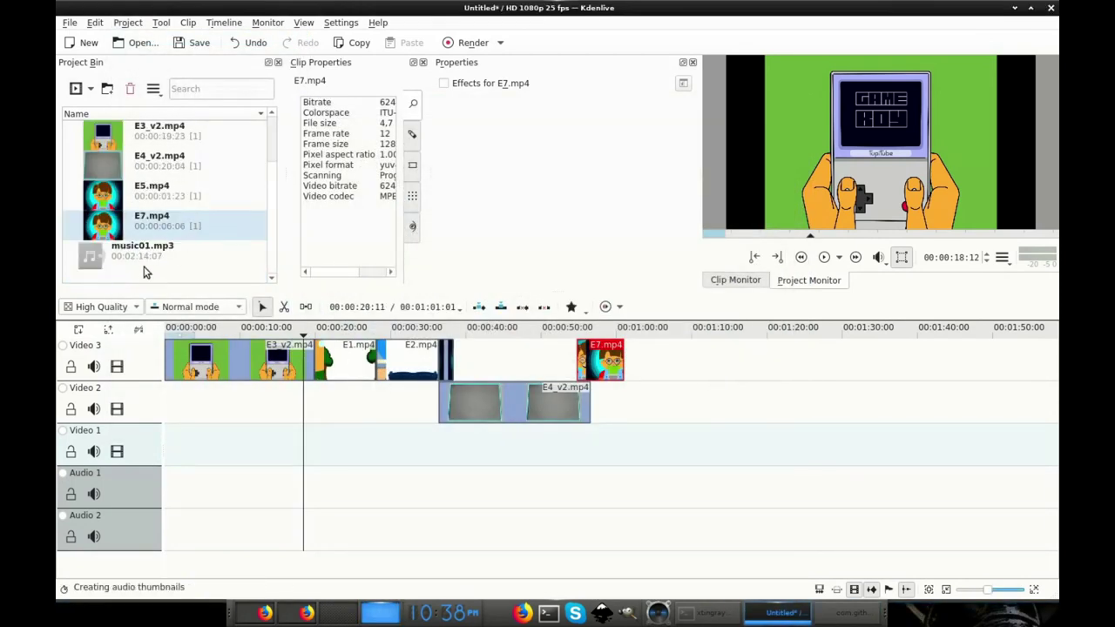
Lay music01.mp3 on Audio 2 from the start and razor-split it where E7.mp4 ends
left_click_drag(145, 272, 313, 529)
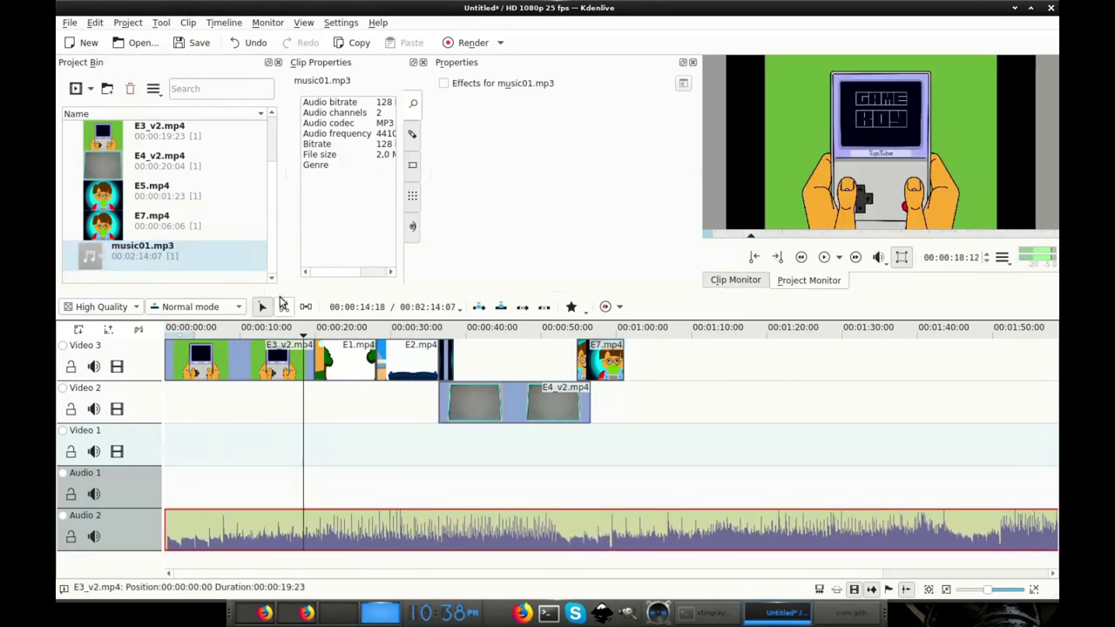
left_click(283, 307)
left_click(625, 366)
left_click(624, 521)
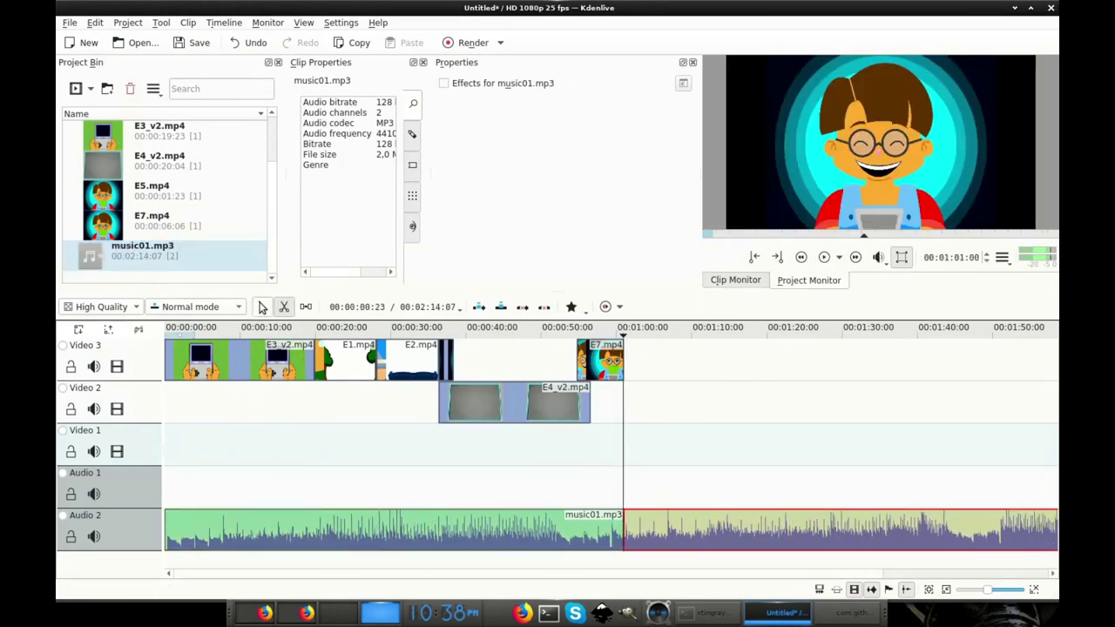
key("s")
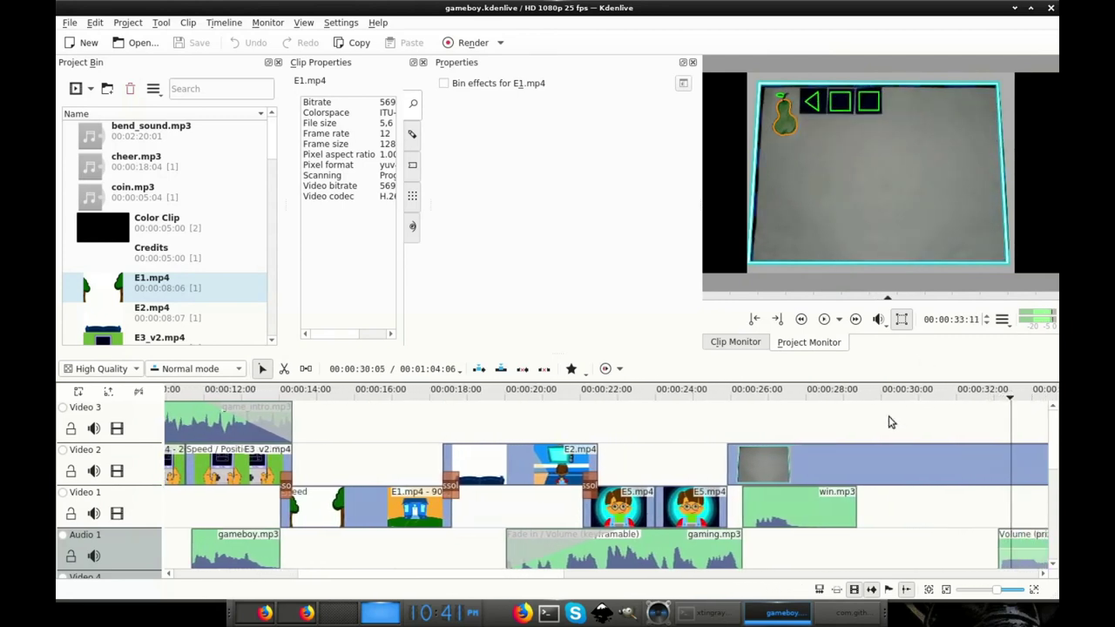
Nudge win.mp3 on Video 1 slightly later and play back from just before it
left_click(798, 512)
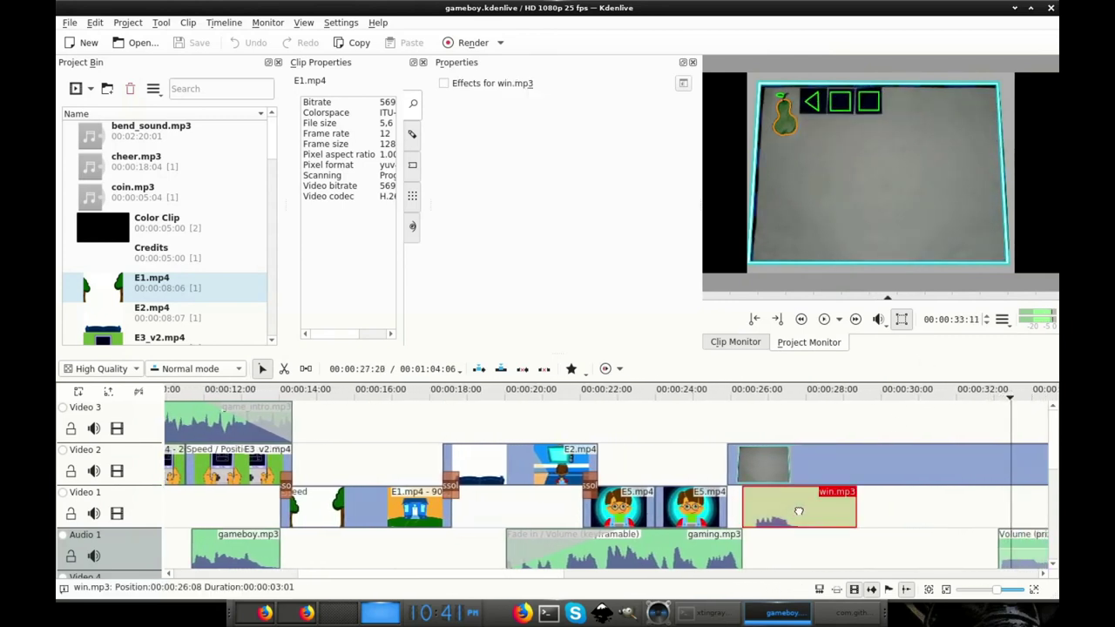
left_click_drag(799, 512, 817, 514)
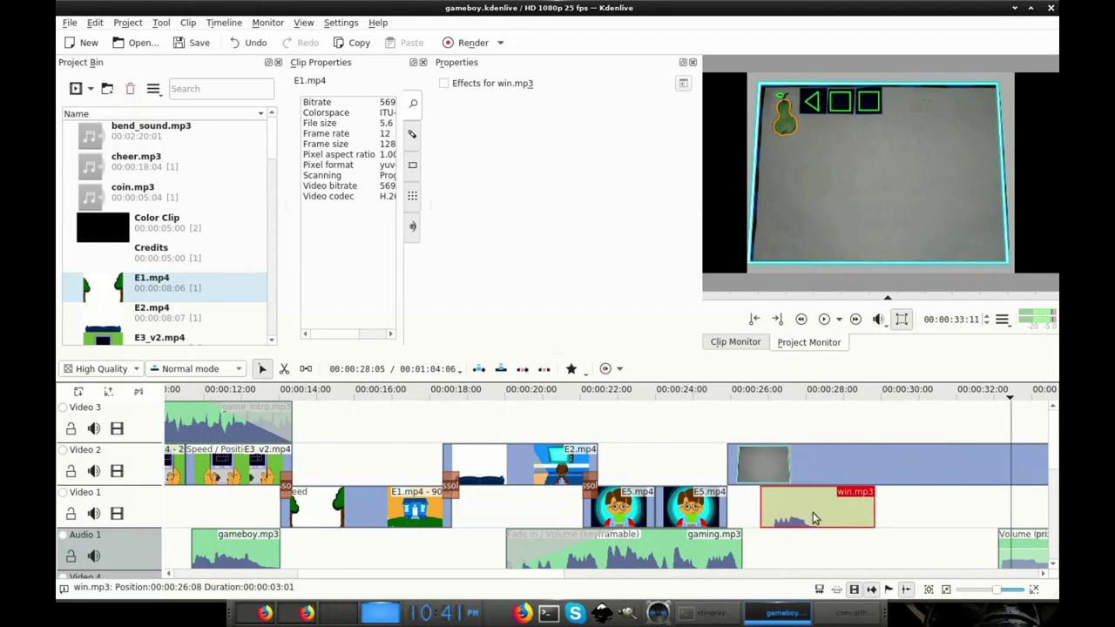
left_click(716, 428)
key("space")
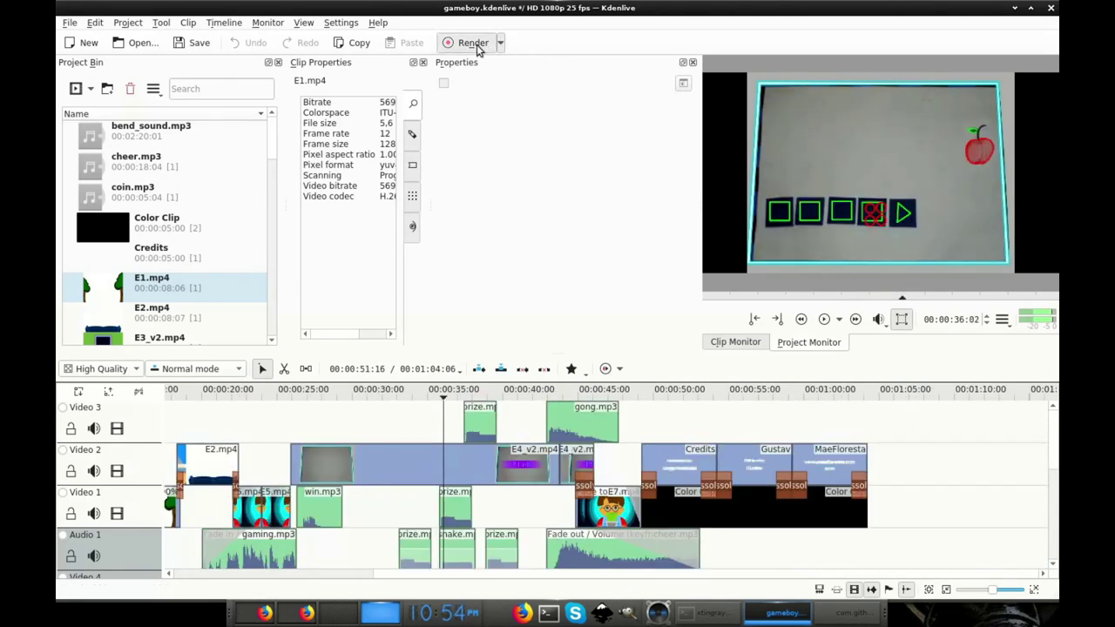
Render the project as MP4 (H264/AAC) to /tmp/MyAnimation.mp4
left_click(473, 44)
left_click(536, 261)
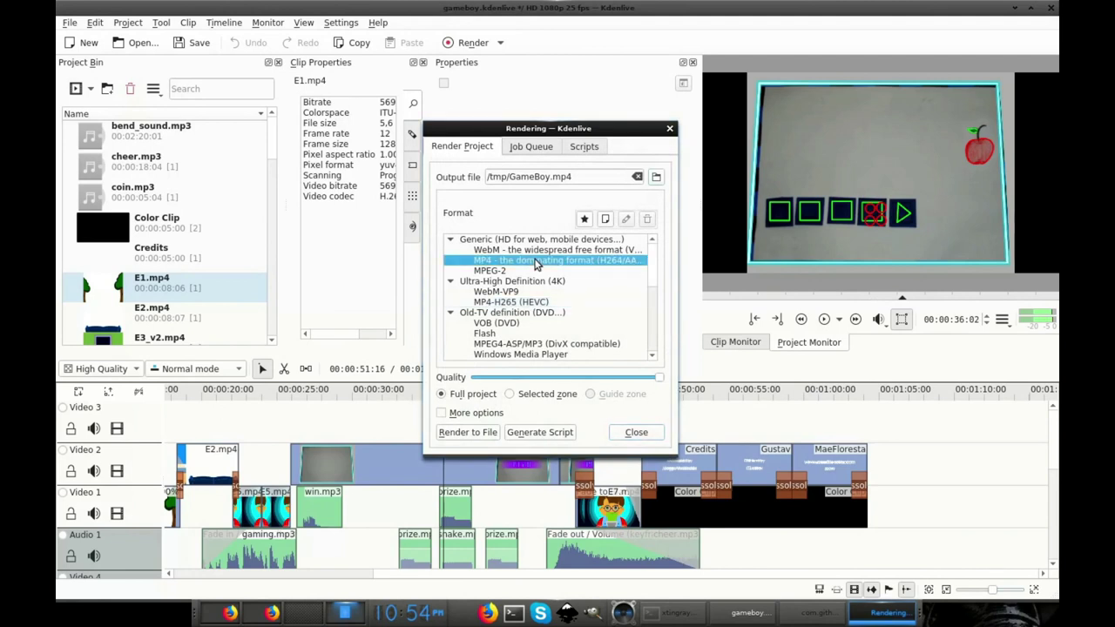
left_click(656, 178)
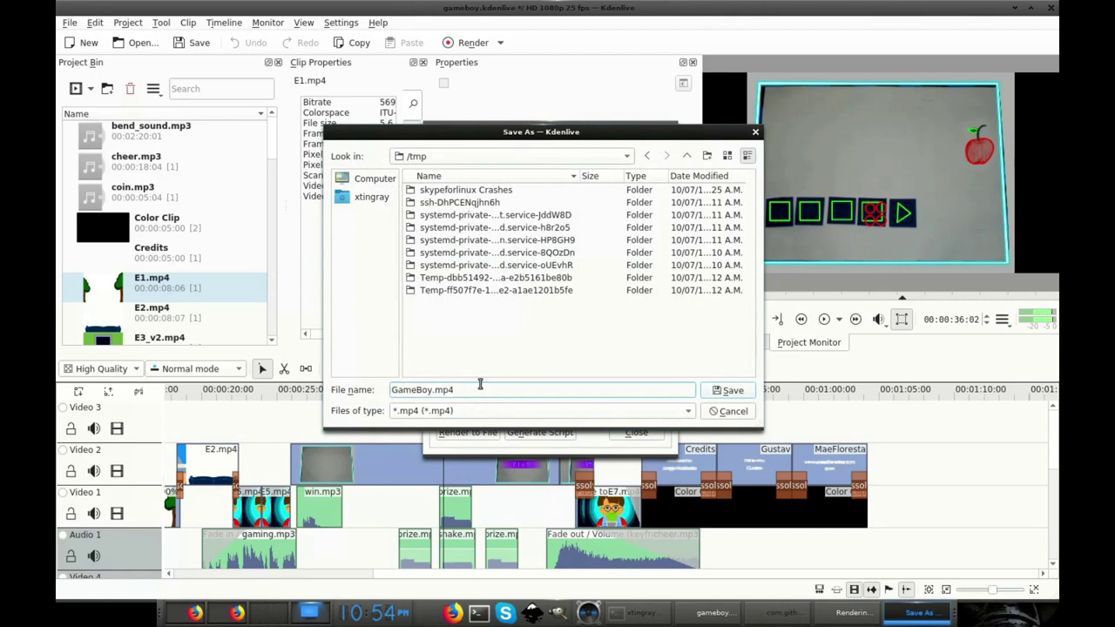
left_click_drag(450, 389, 394, 384)
left_click(728, 390)
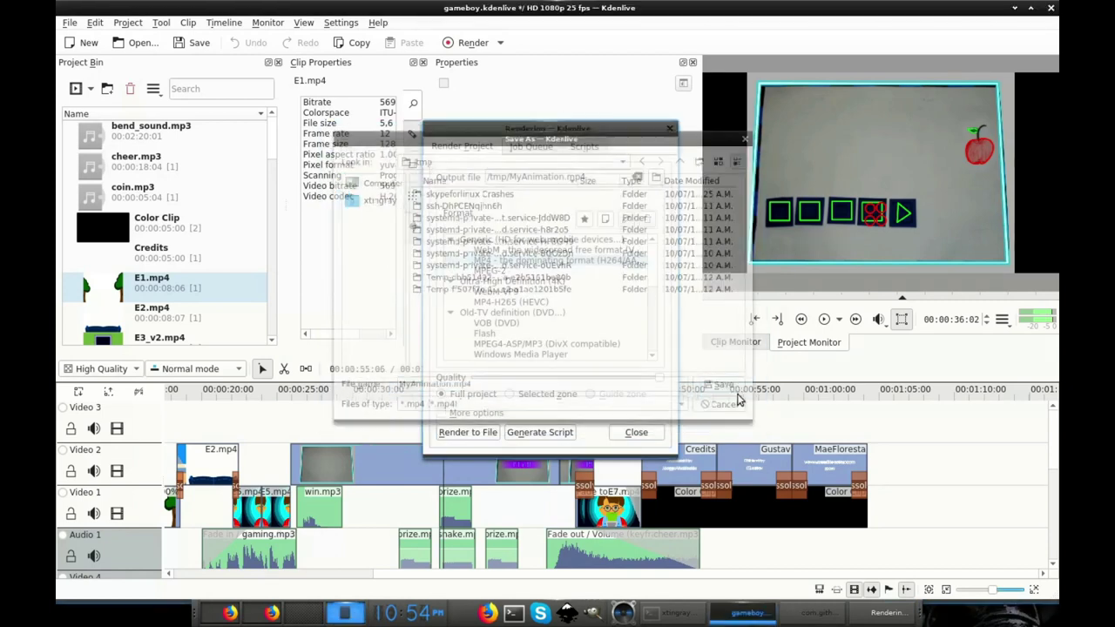
left_click(462, 433)
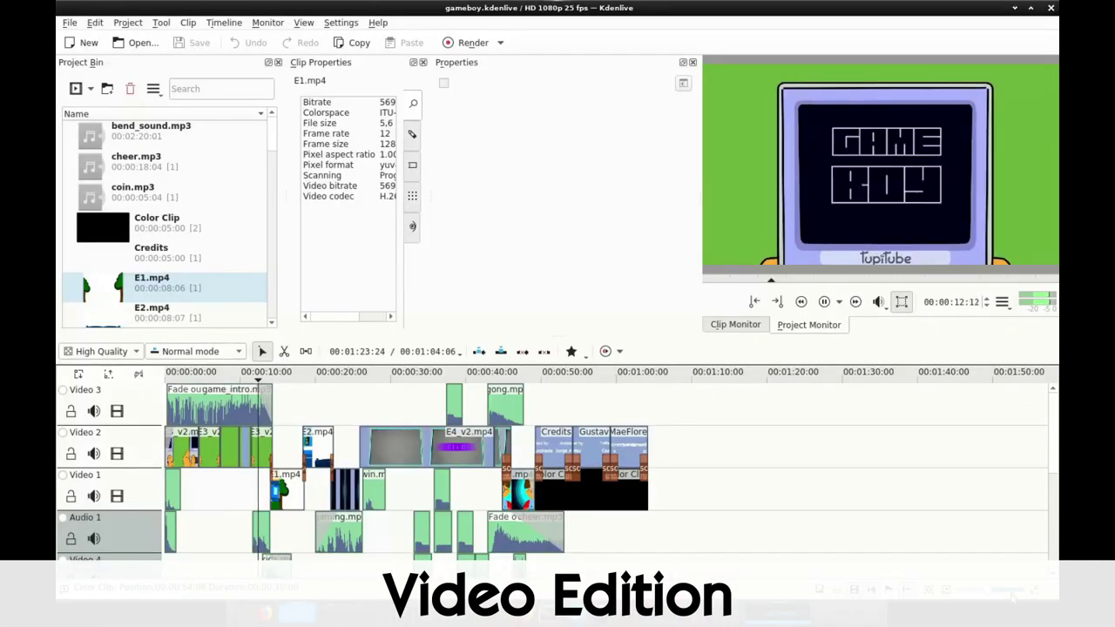
Zoom the timeline in on the opening clips with Ctrl+
key("ctrl+plus")
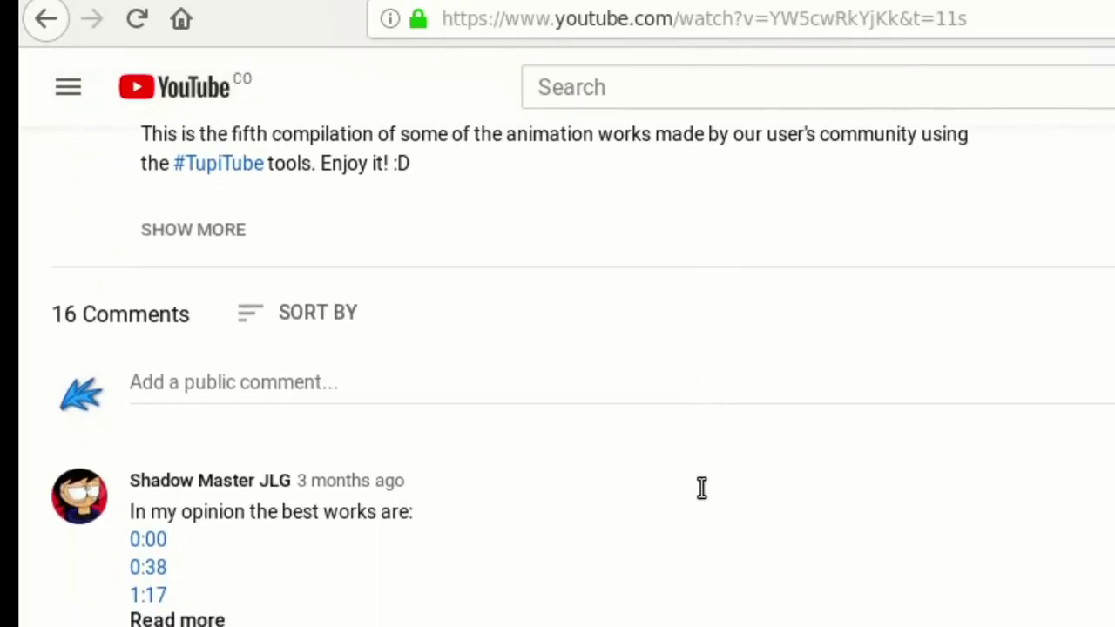
scroll(699, 486, "down", 9)
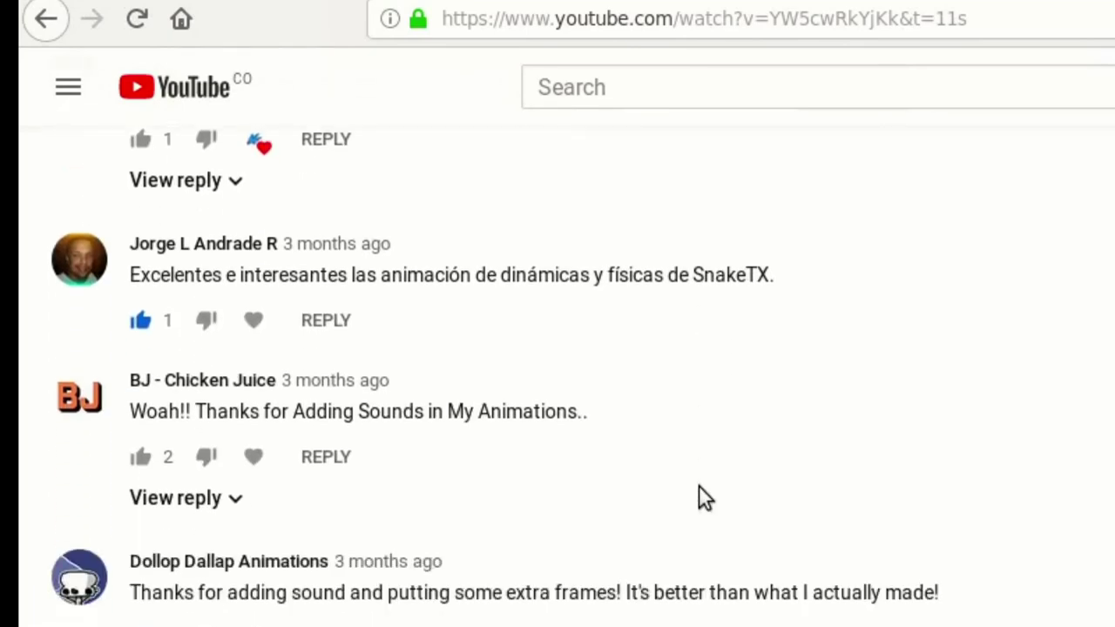